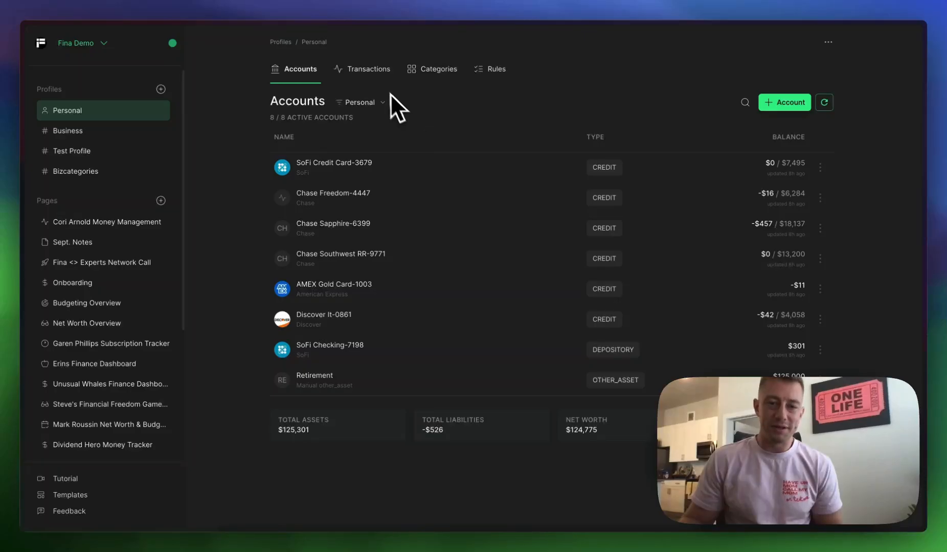
Open the Personal profile's transactions and look through the current month's list
left_click(361, 74)
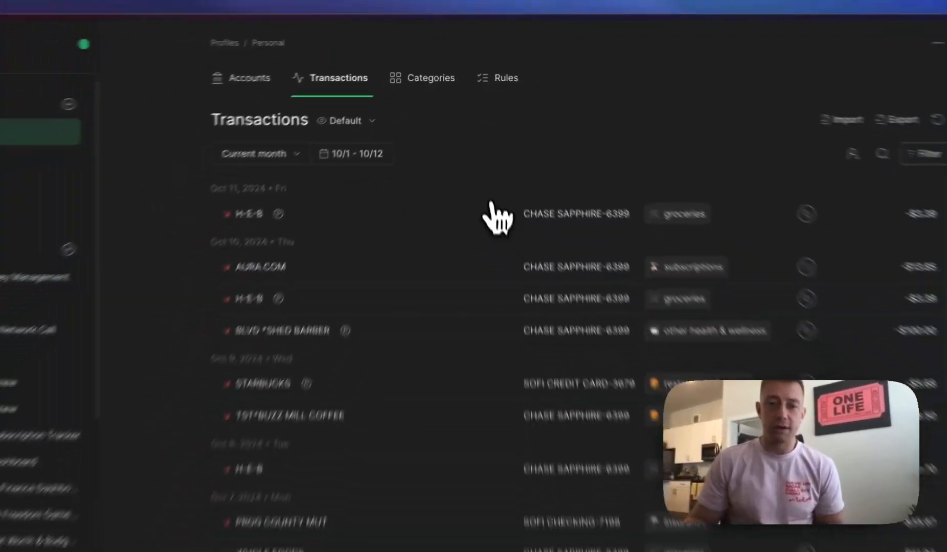
scroll(409, 204, "down", 2)
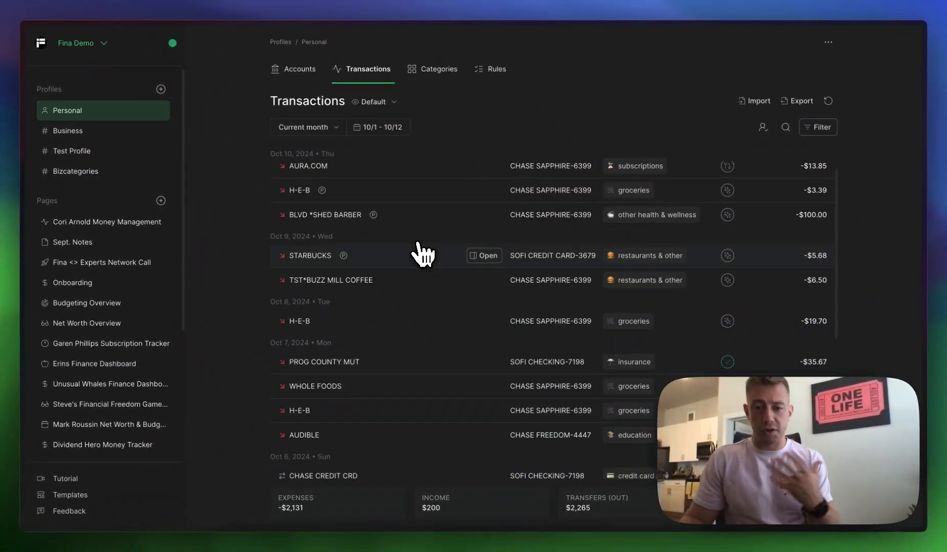
scroll(588, 260, "up", 2)
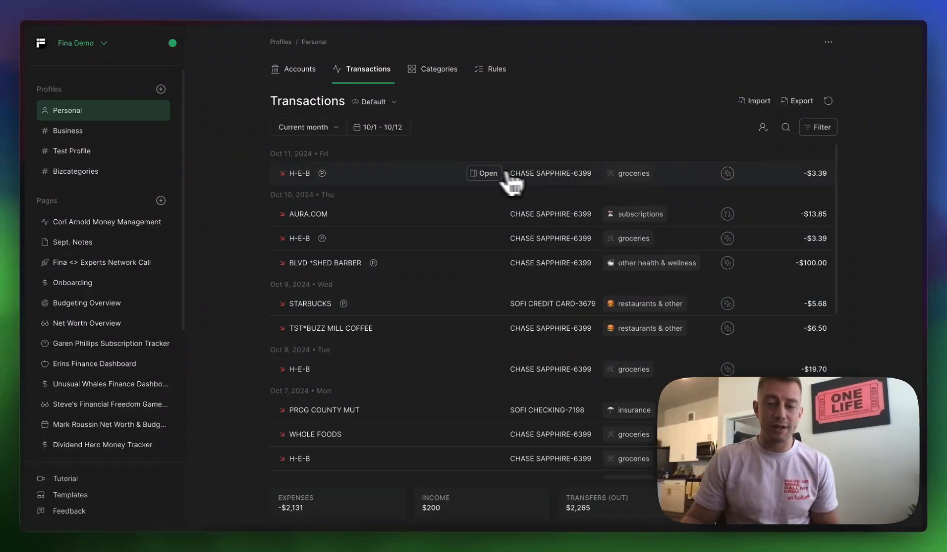
Recategorize the Oct 11 H-E-B transaction as restaurants & other, and open a matching transaction rule without saving it
left_click(629, 175)
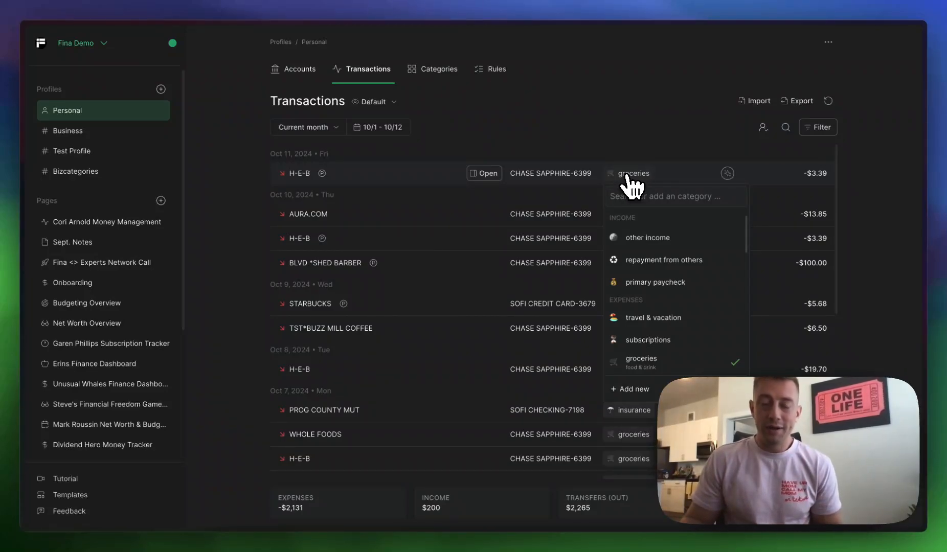
scroll(660, 307, "down", 3)
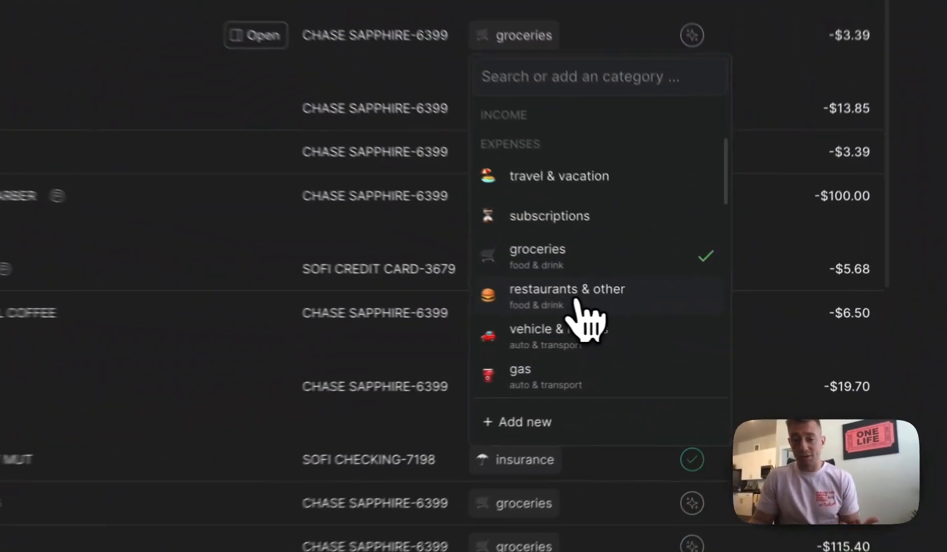
left_click(575, 301)
left_click(453, 472)
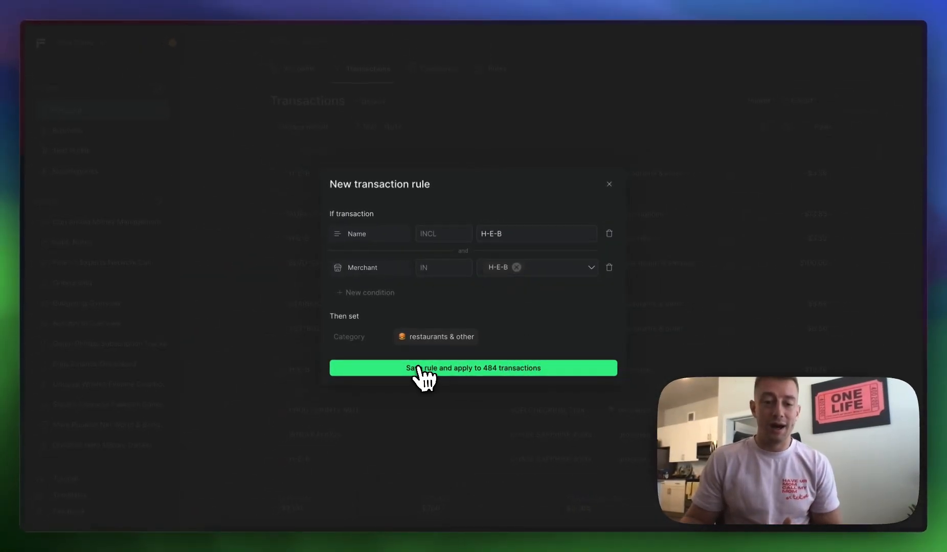
left_click(614, 193)
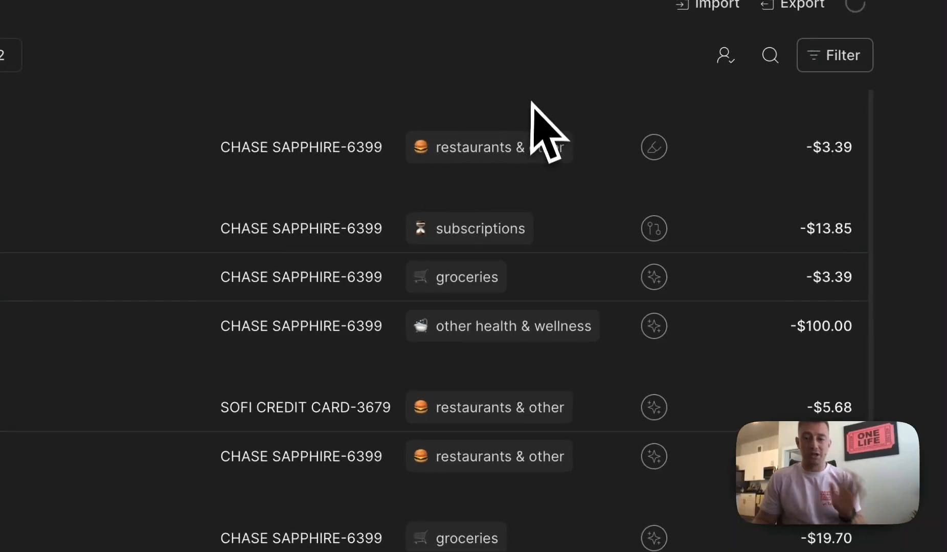
Set the Oct 11 H-E-B transaction's category back to groceries
left_click(497, 154)
left_click(522, 478)
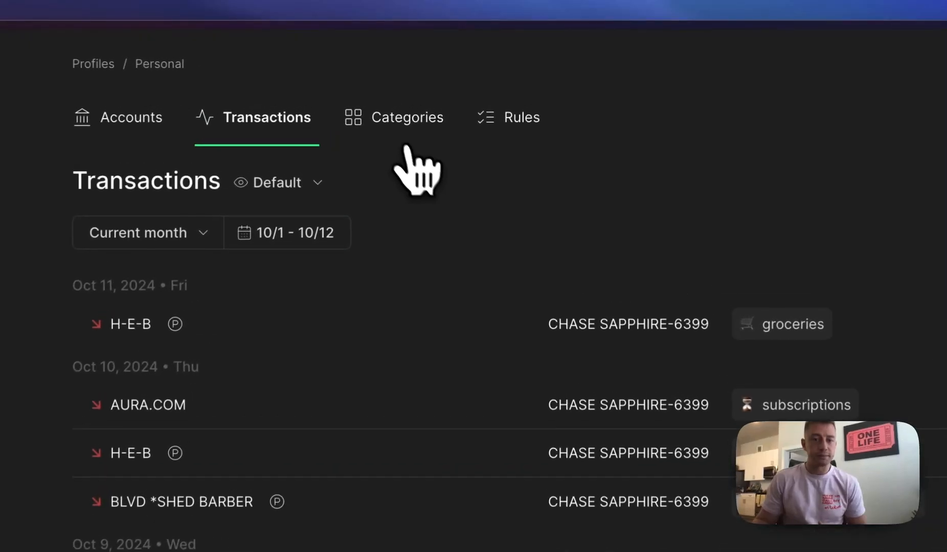
Open the Personal profile's categories and examine the expense, income and transfer groups
left_click(406, 147)
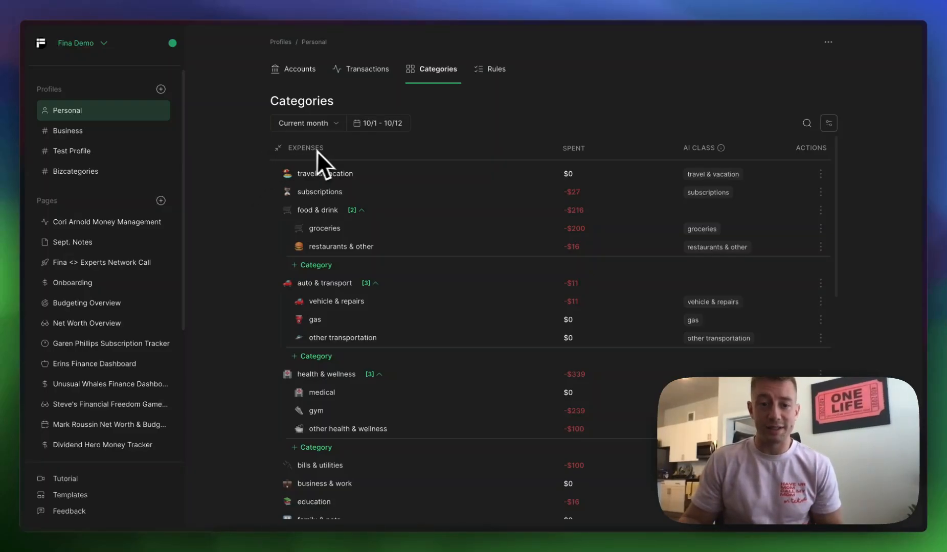
scroll(265, 228, "down", 5)
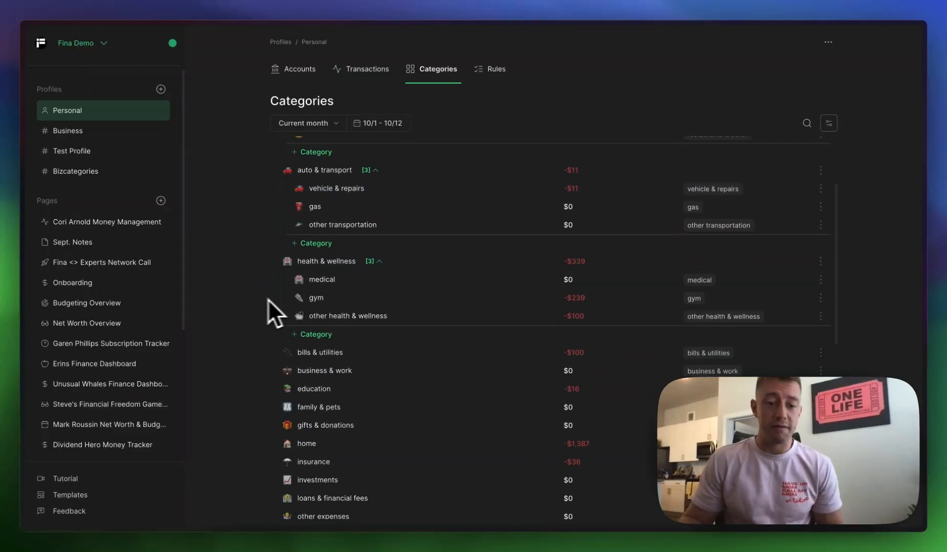
scroll(265, 334, "down", 15)
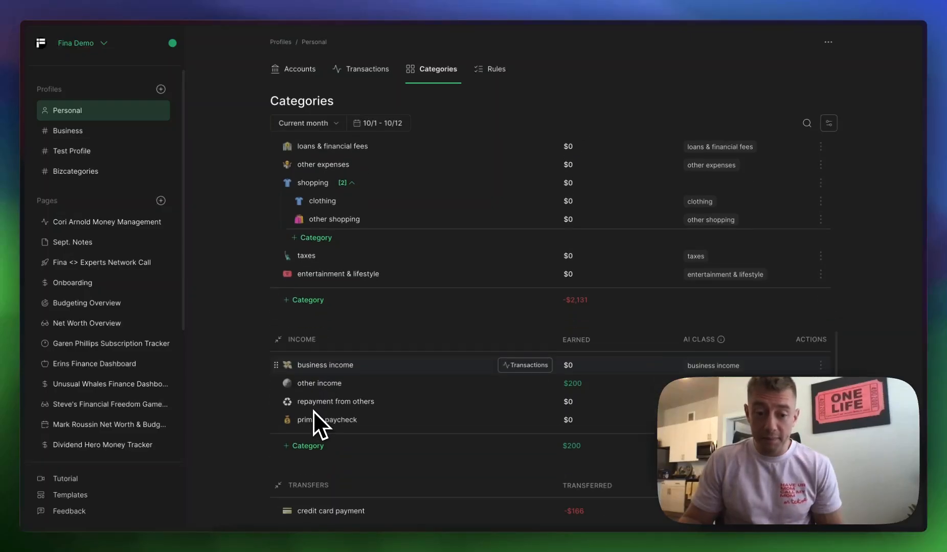
scroll(322, 391, "down", 3)
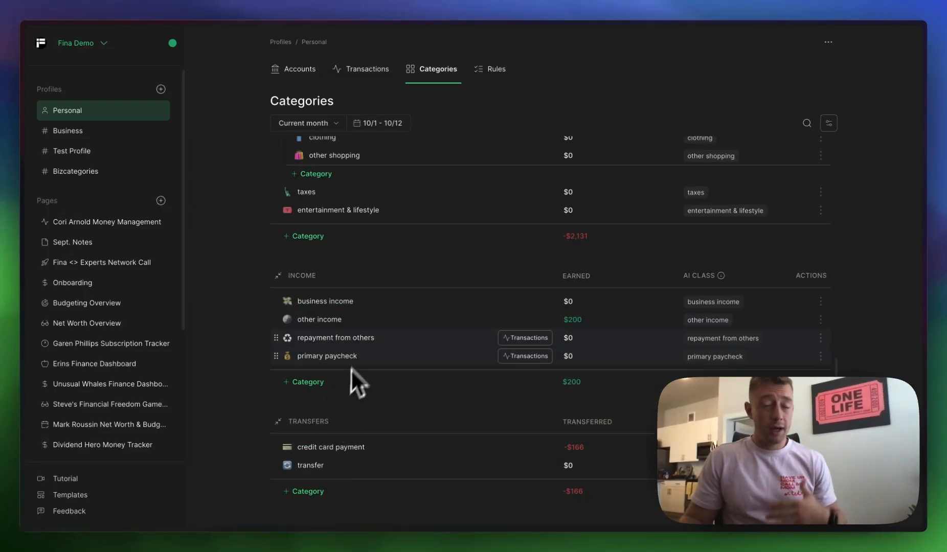
scroll(391, 304, "up", 20)
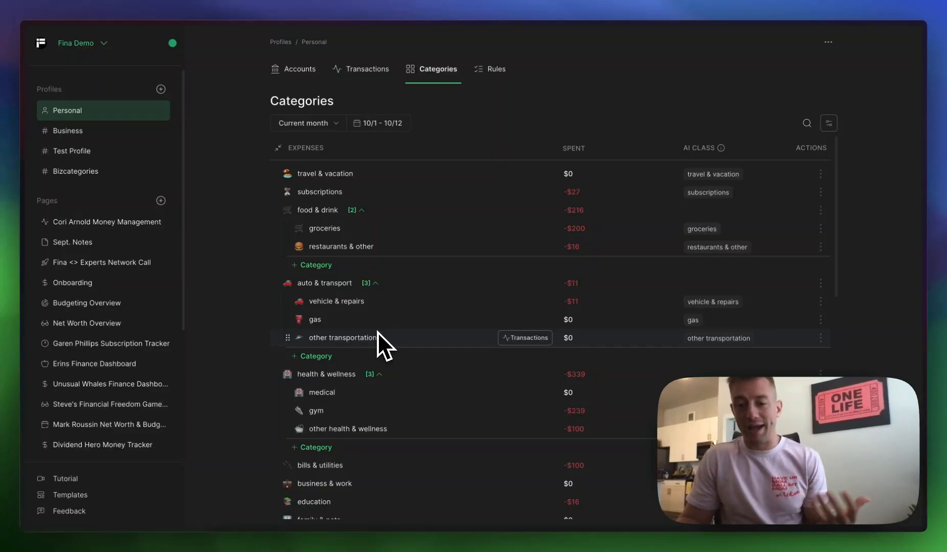
scroll(377, 334, "down", 10)
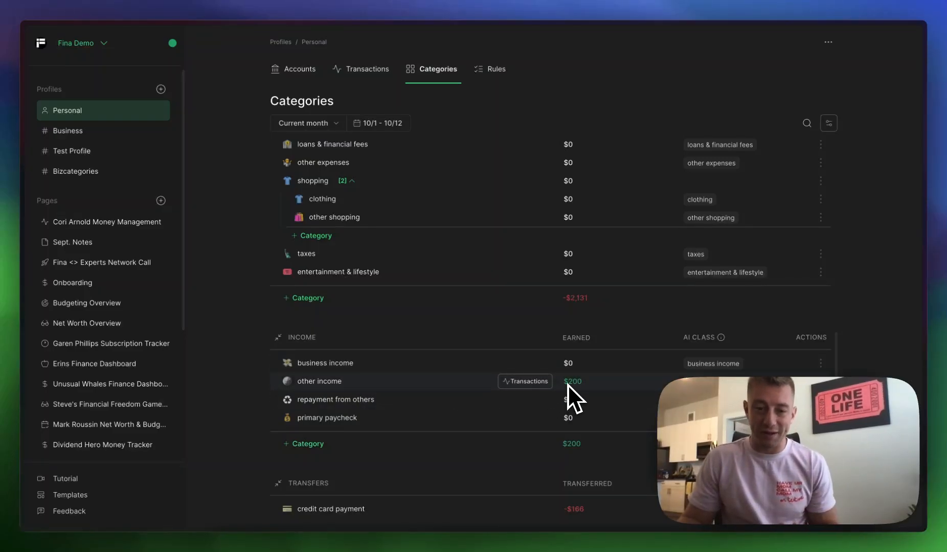
scroll(537, 389, "down", 1)
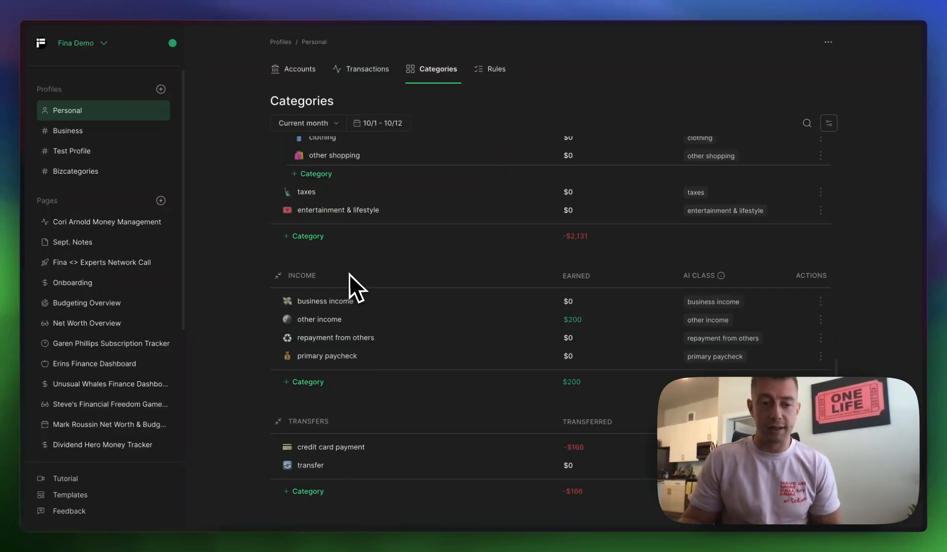
scroll(349, 276, "up", 10)
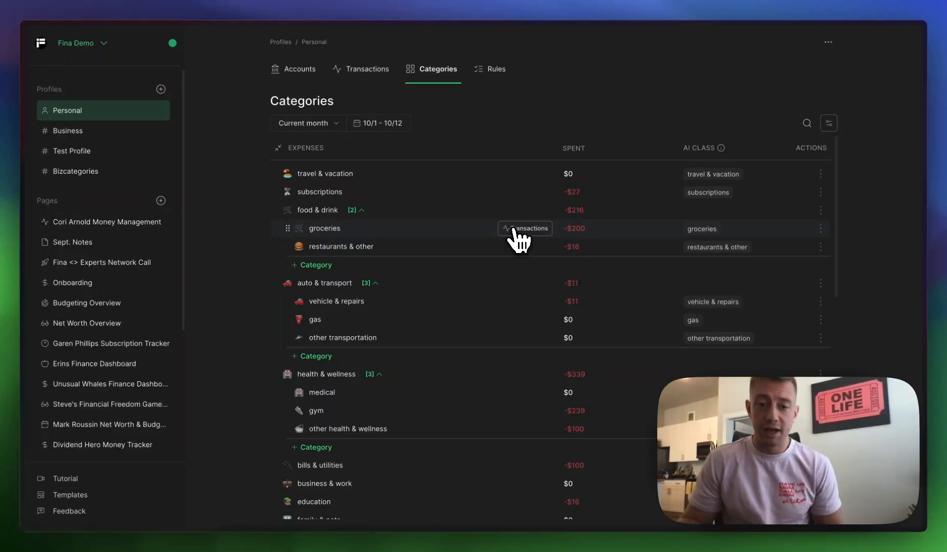
View the current month's groceries transactions, close them, and look over the other expense categories
left_click(513, 230)
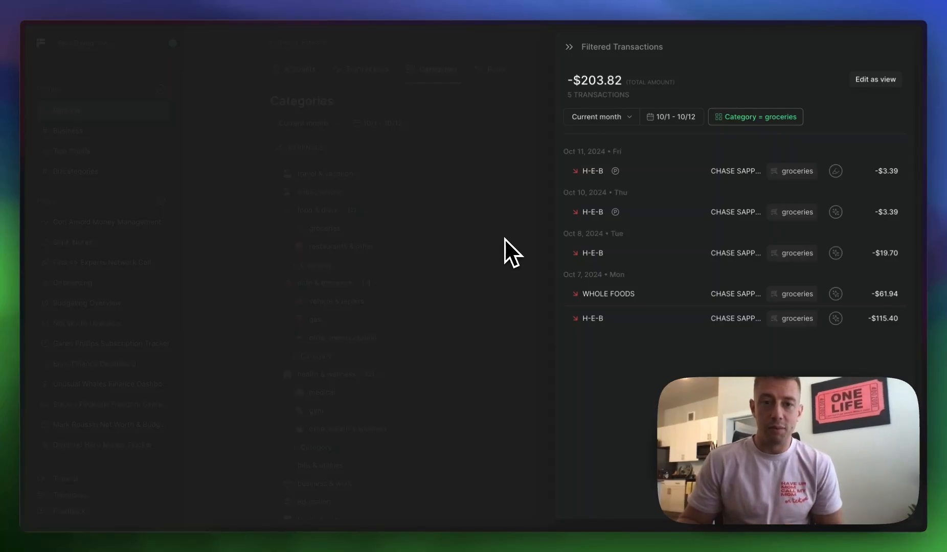
left_click(506, 263)
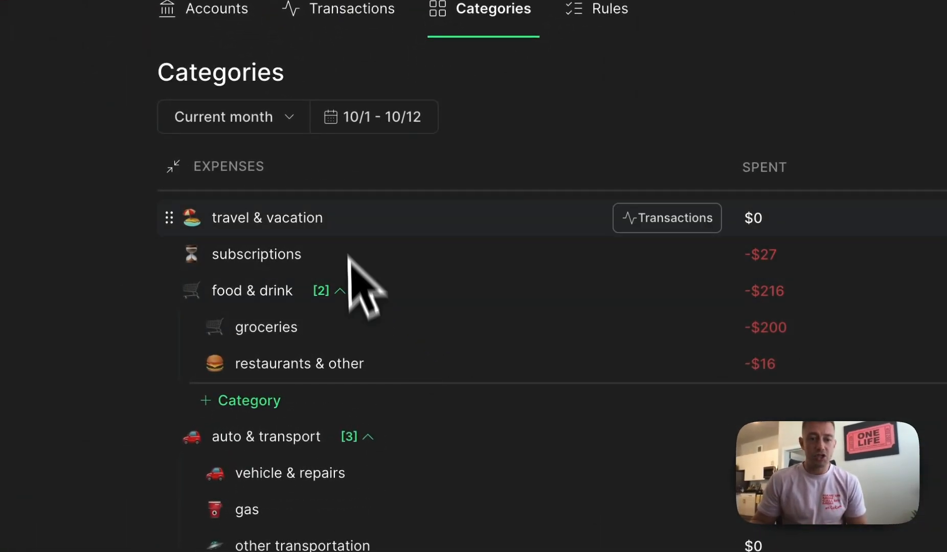
scroll(460, 352, "down", 2)
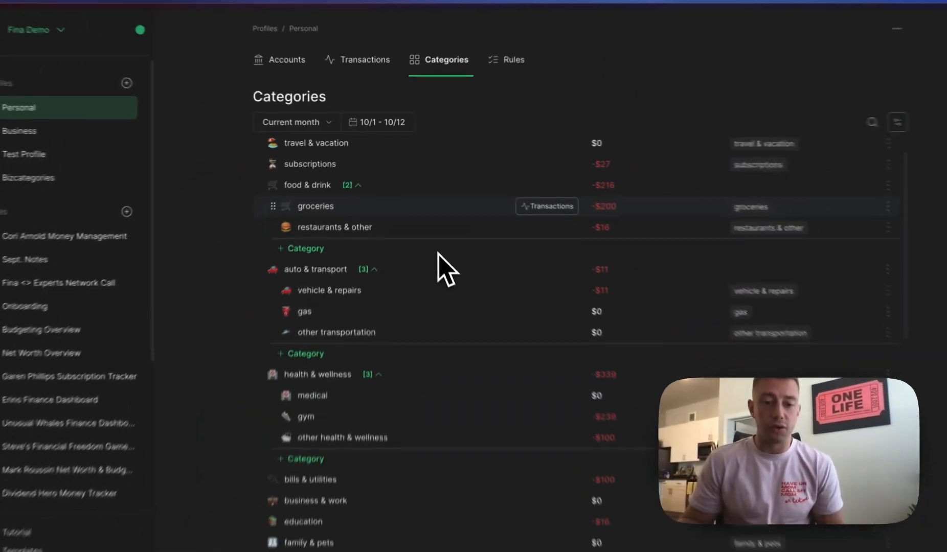
scroll(438, 254, "down", 10)
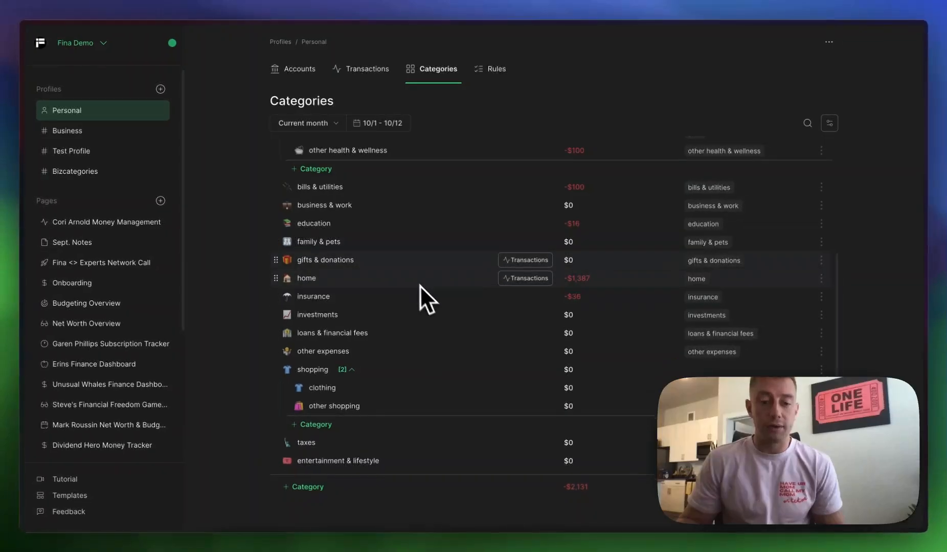
scroll(415, 261, "up", 10)
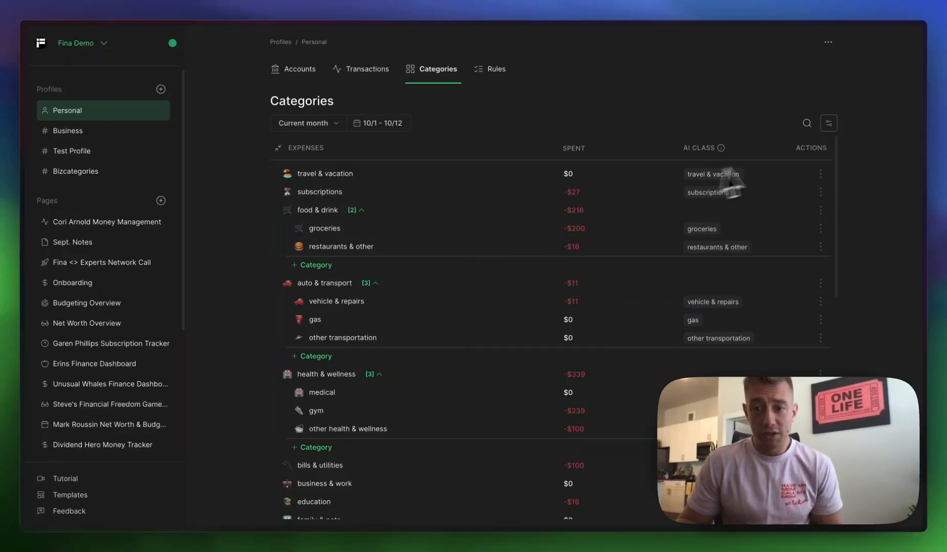
Review the category management options, such as creating a budget, factory reset and snapshots
left_click(825, 132)
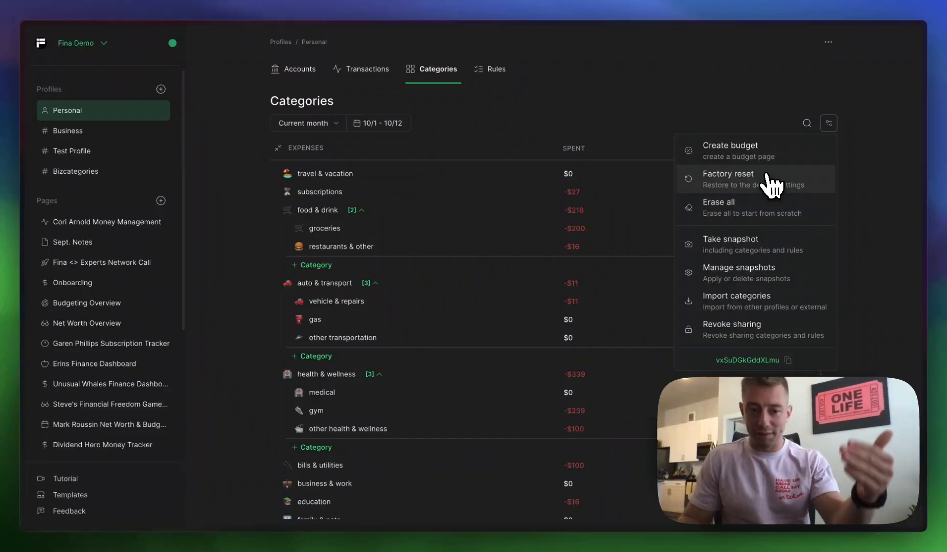
left_click(256, 287)
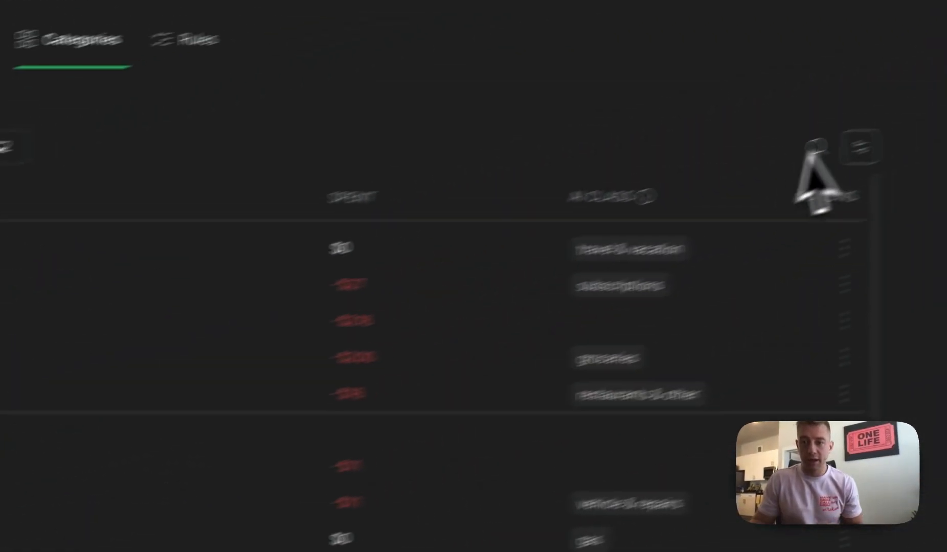
left_click(861, 148)
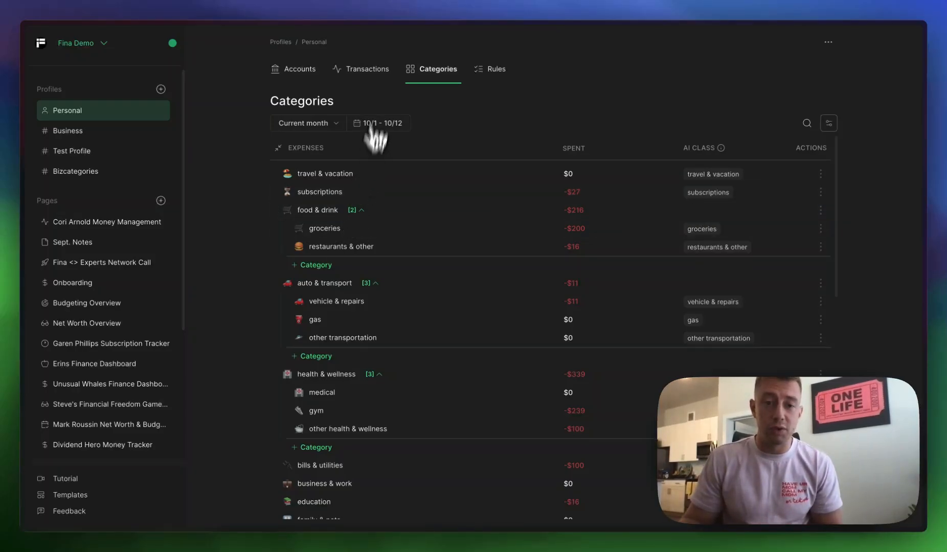
Return to the transactions and browse the categories available for the Oct 11 H-E-B transaction
left_click(366, 69)
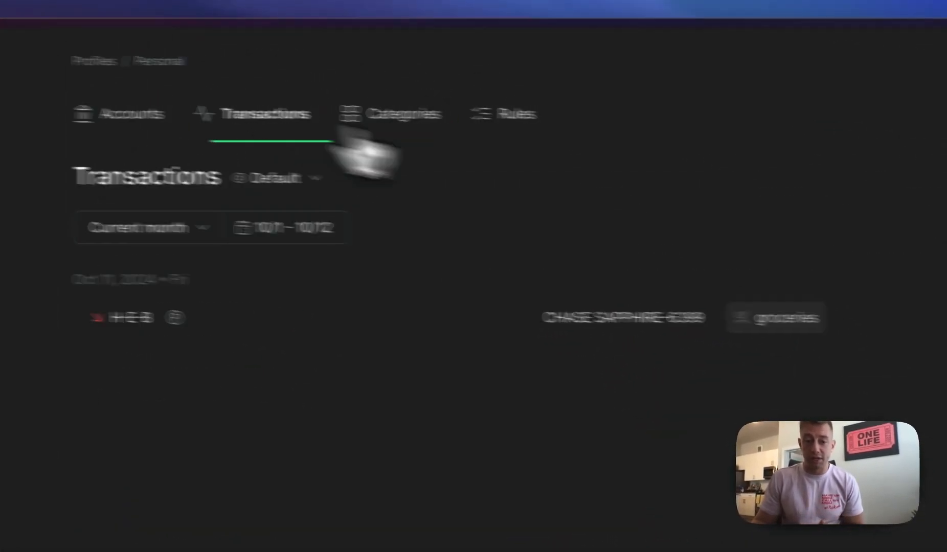
left_click(787, 317)
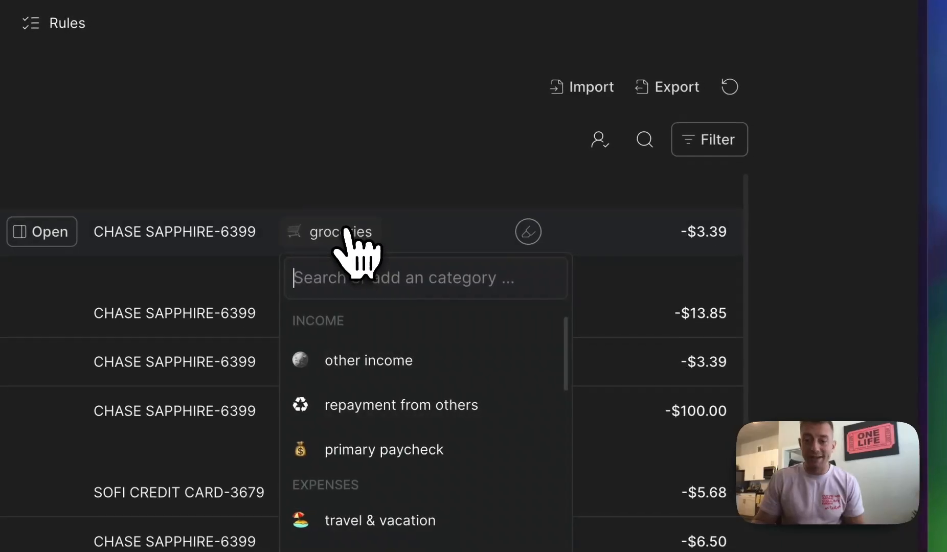
scroll(393, 450, "down", 3)
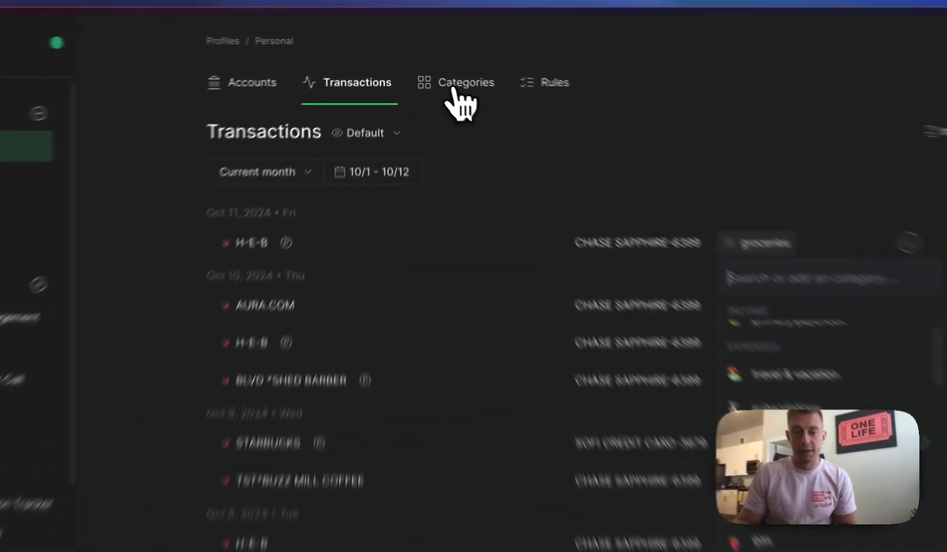
Go back to the categories and collapse the auto & transport group
left_click(469, 101)
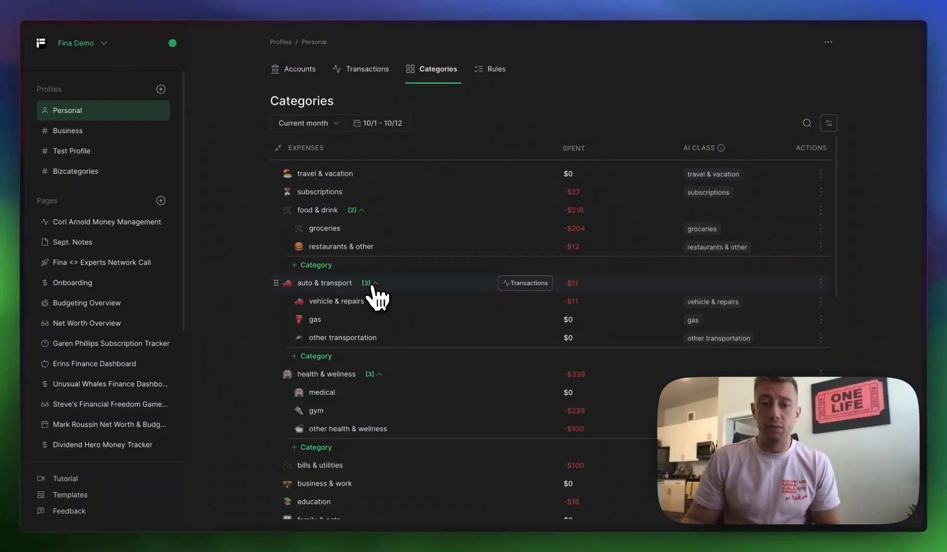
left_click(374, 284)
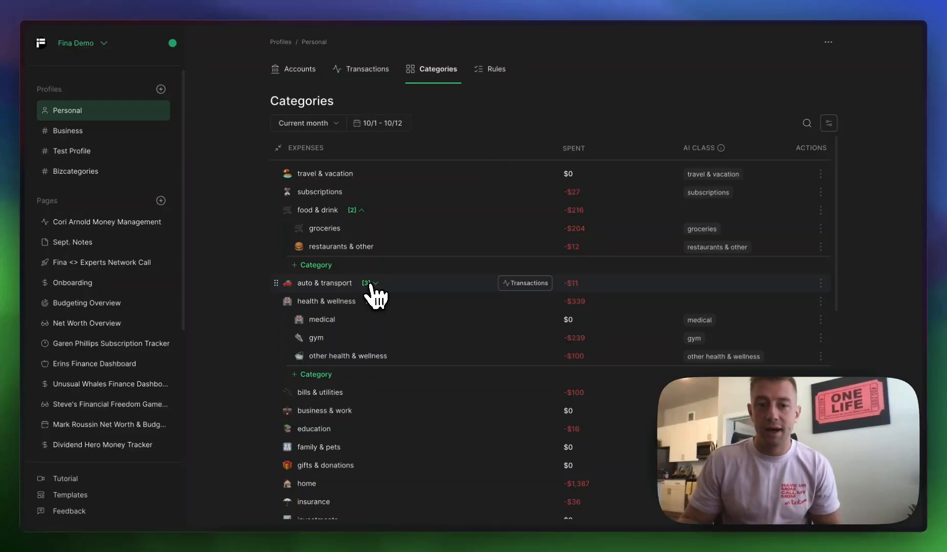
Open the AURA.COM transaction's details from the transactions list, inspect how its category was set, and close them
left_click(358, 69)
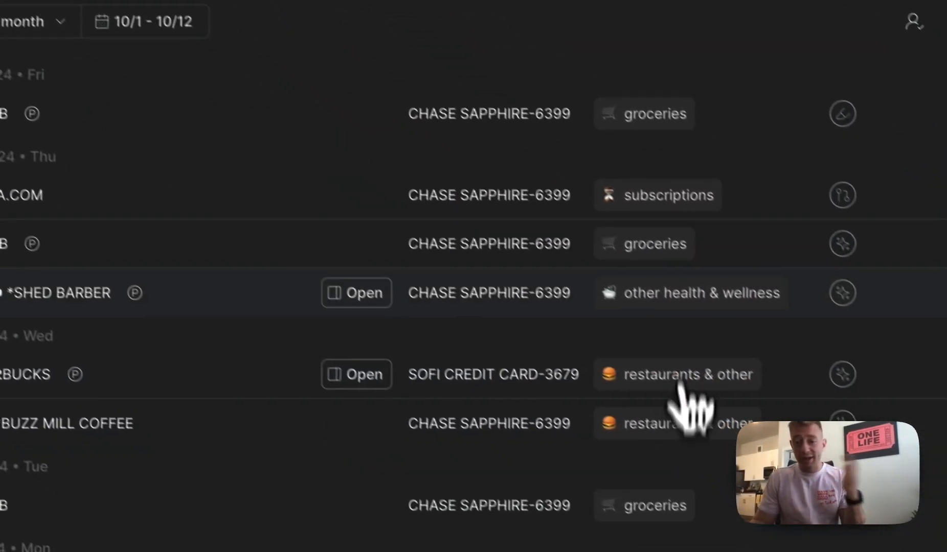
left_click(363, 194)
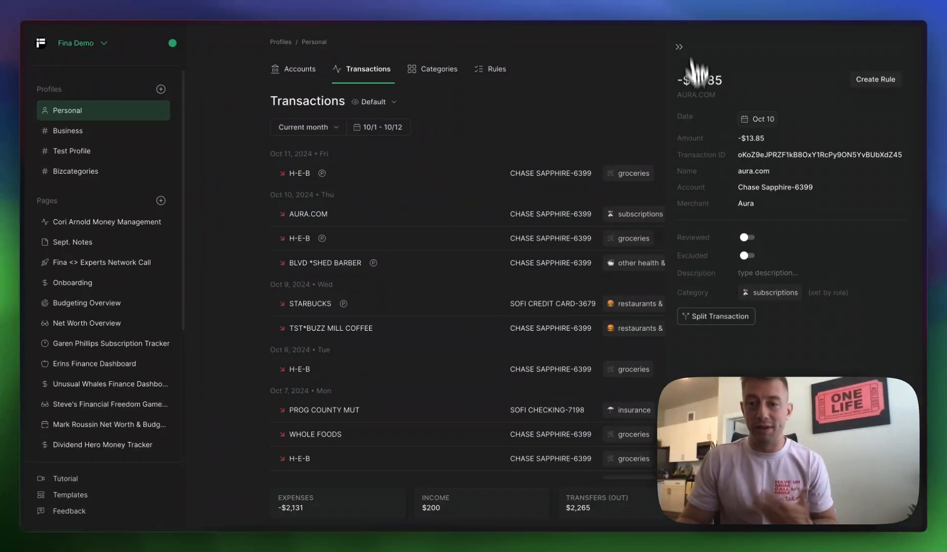
left_click(678, 47)
Return to the categories, review the reset and erase options, and check the explanation of AI Class
left_click(432, 69)
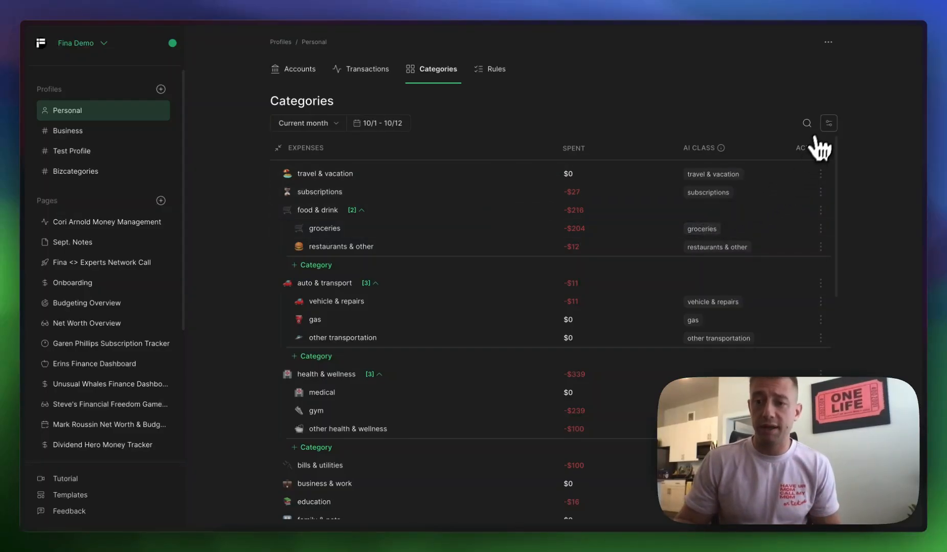
left_click(828, 123)
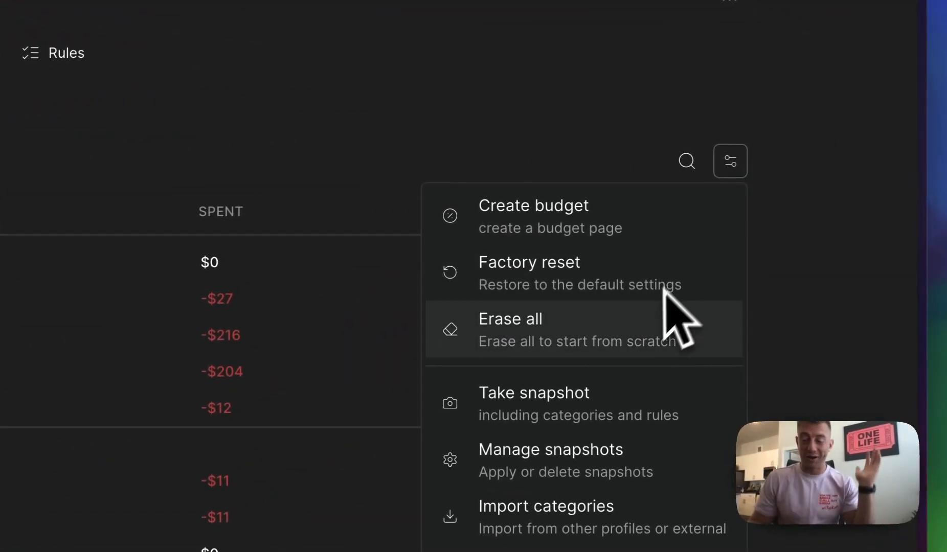
left_click(475, 131)
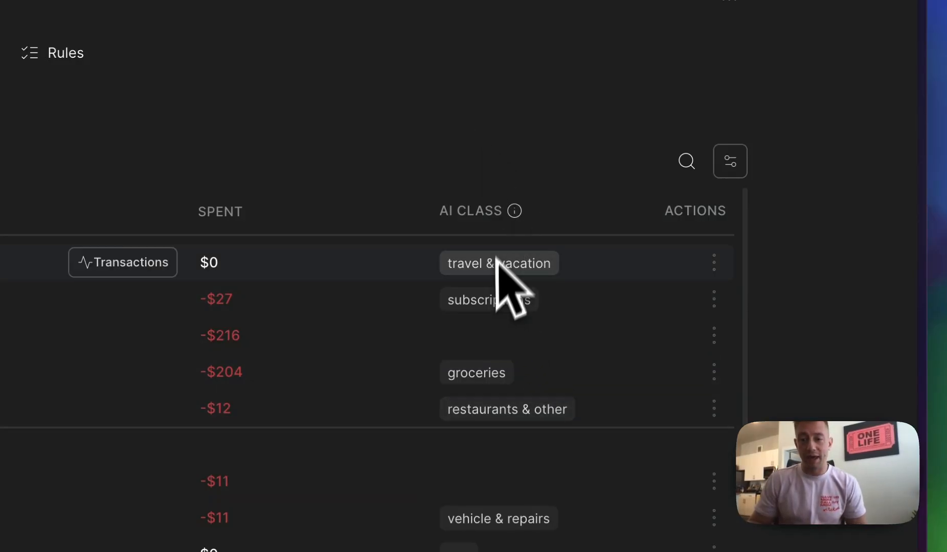
mouse_move(515, 211)
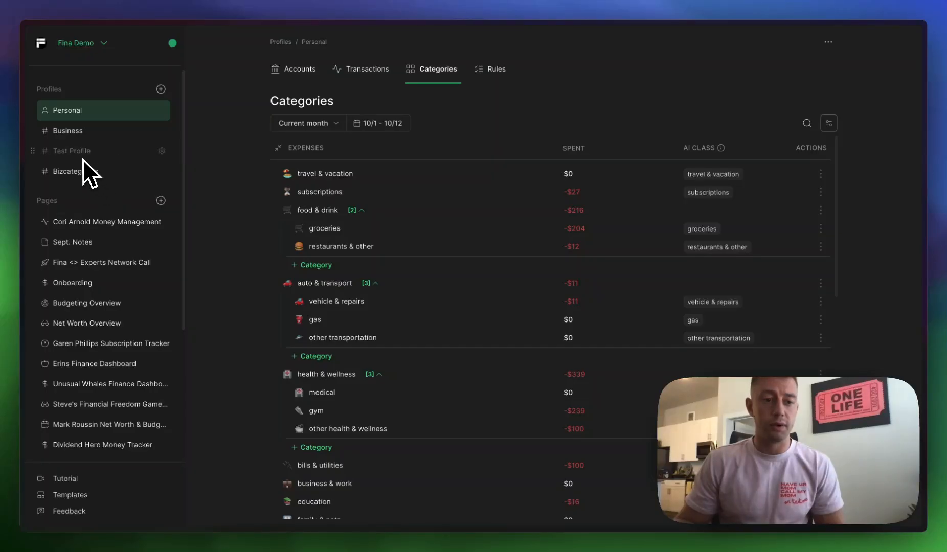
Create a new profile with the default name [new profile] and transaction review left off, and open it
left_click(160, 89)
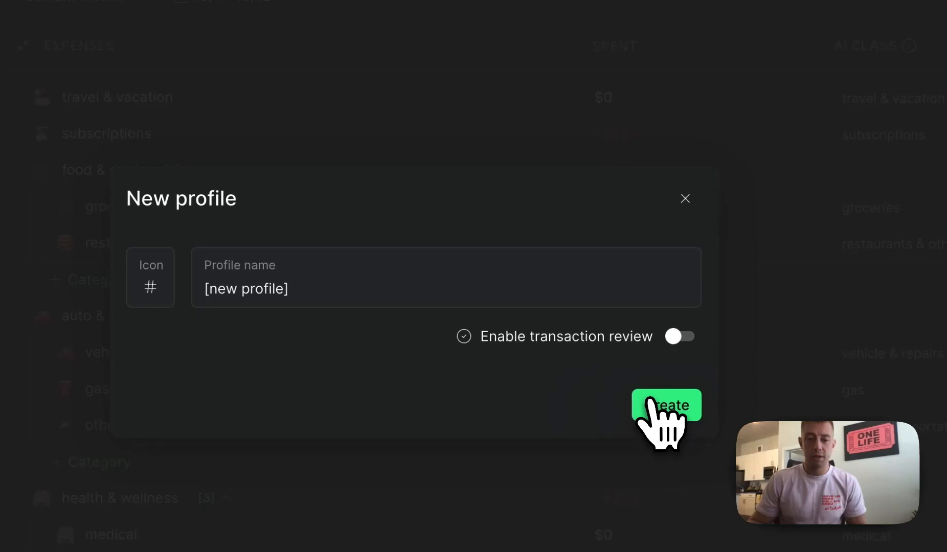
left_click(664, 413)
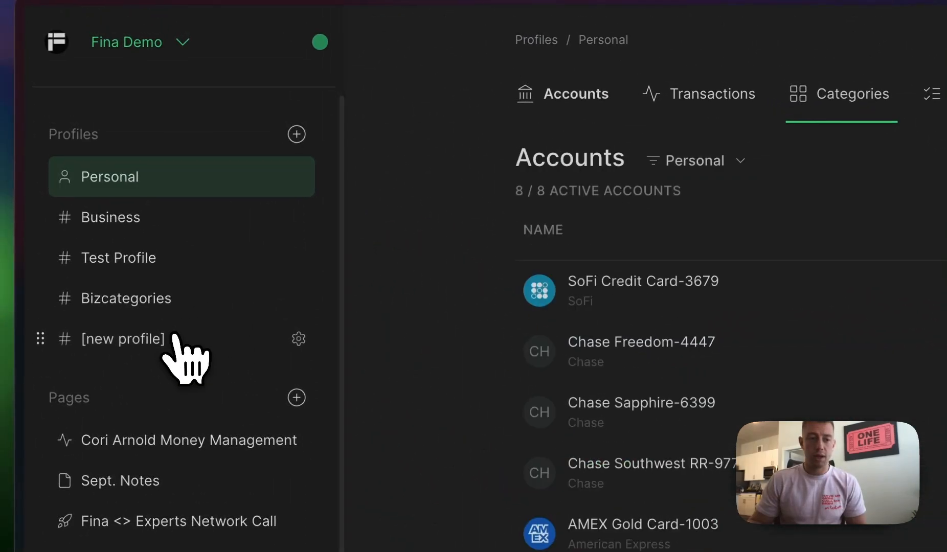
left_click(180, 339)
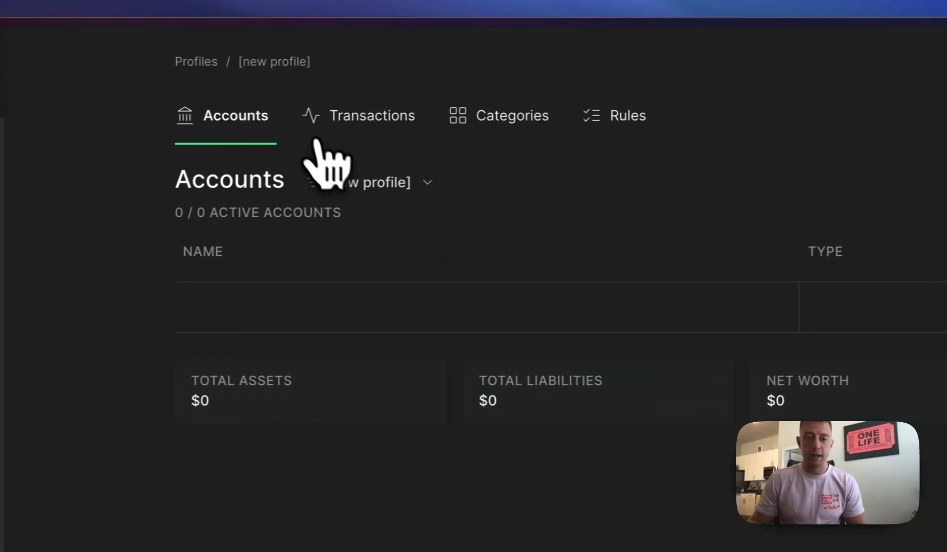
Review the new profile's default categories and clear them to start from a blank category set
left_click(470, 120)
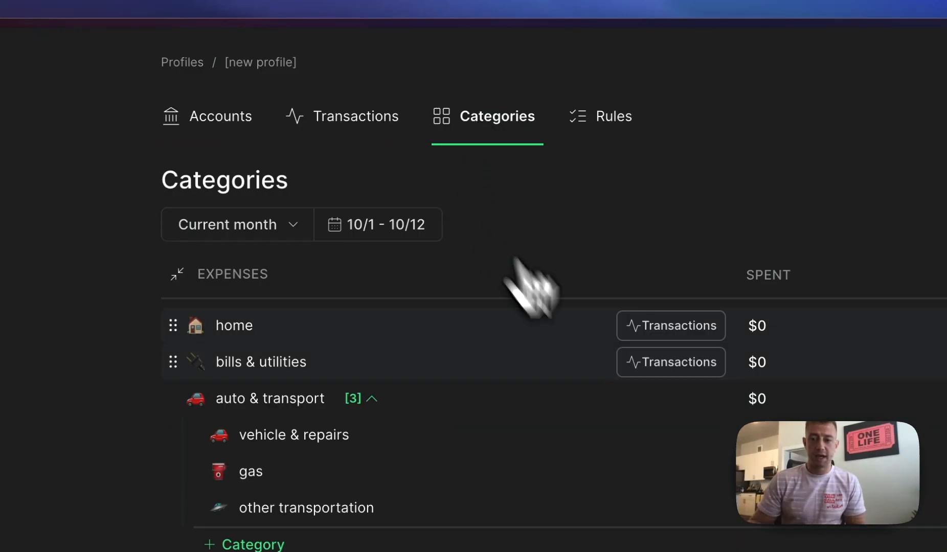
scroll(701, 488, "down", 5)
scroll(526, 348, "down", 5)
scroll(671, 403, "up", 10)
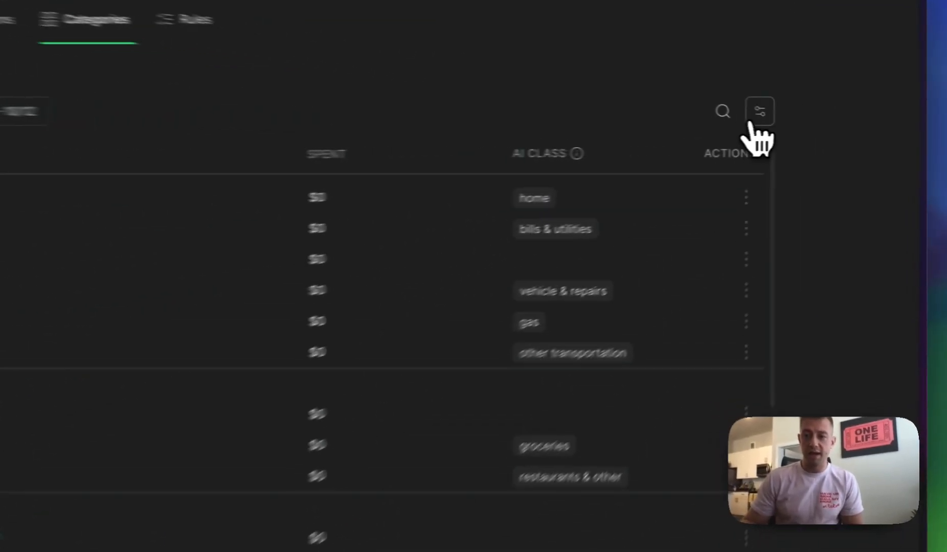
left_click(750, 123)
left_click(664, 240)
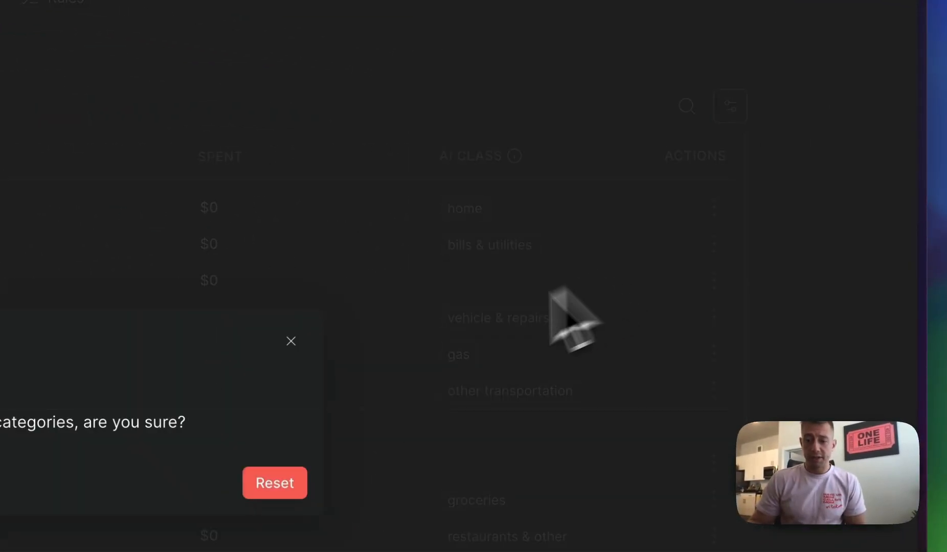
left_click(274, 482)
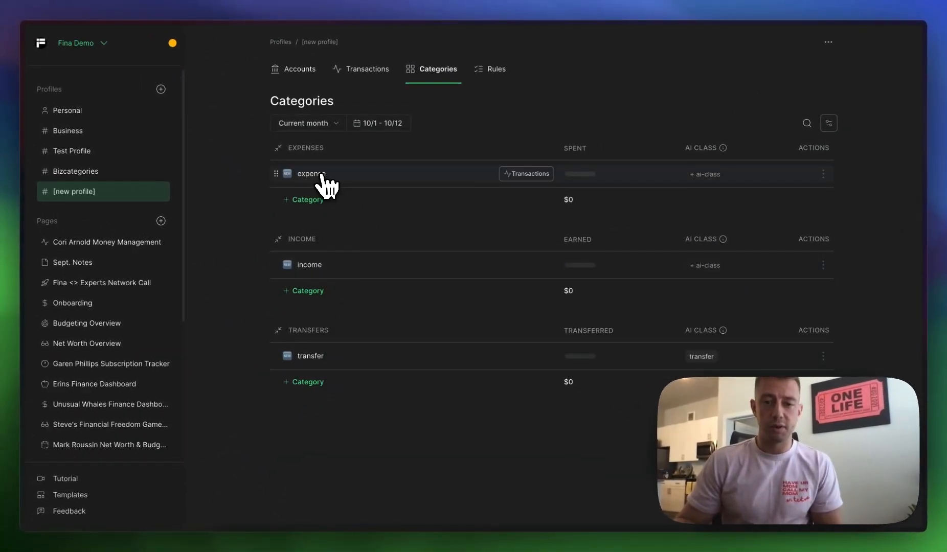
Add a category named Groceries under the new profile's expenses
left_click(320, 201)
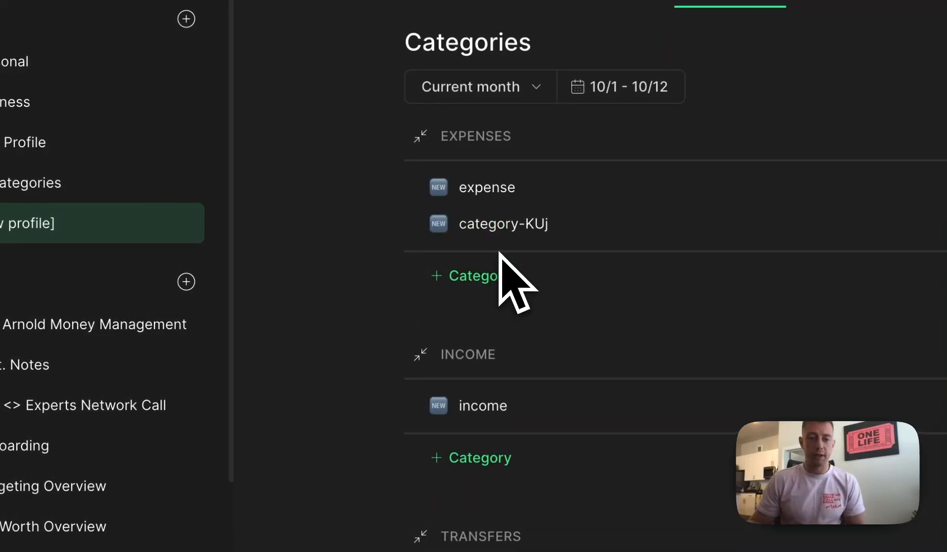
triple_click(498, 230)
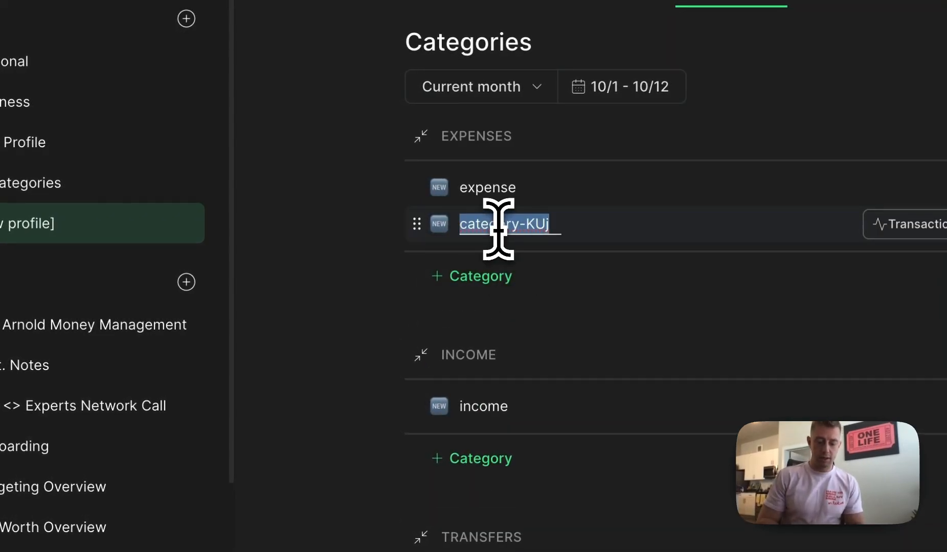
type("Groceries")
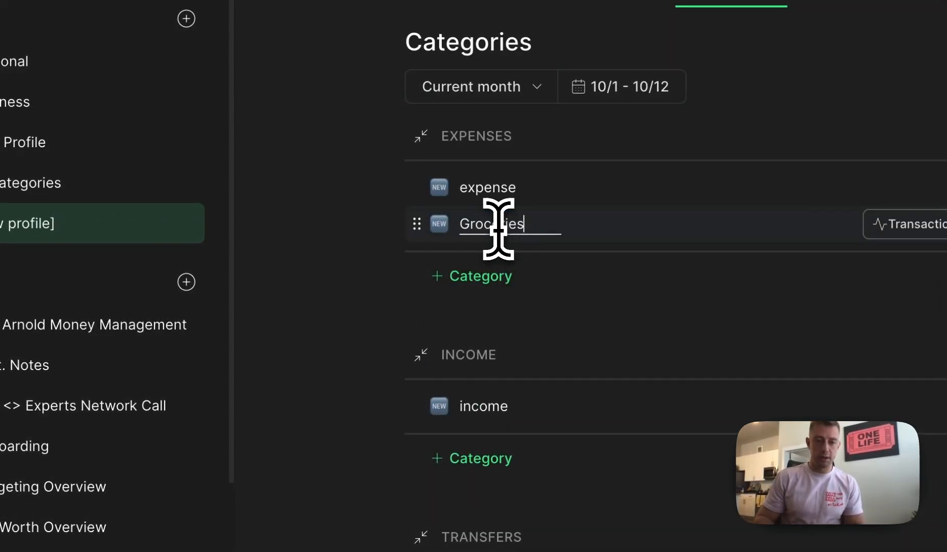
Search the emojis for "avocado" and "food", and give the Groceries category the pot of food icon
left_click(439, 224)
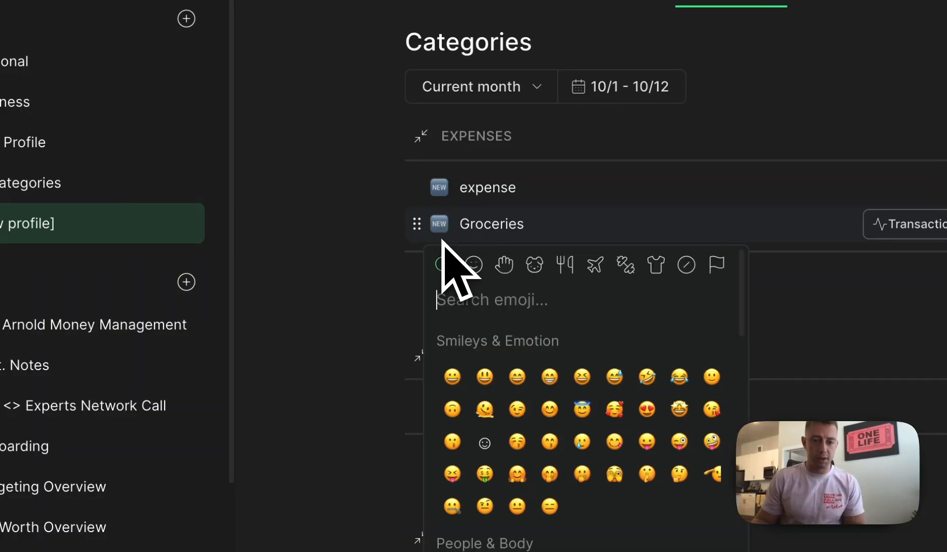
type("avocado")
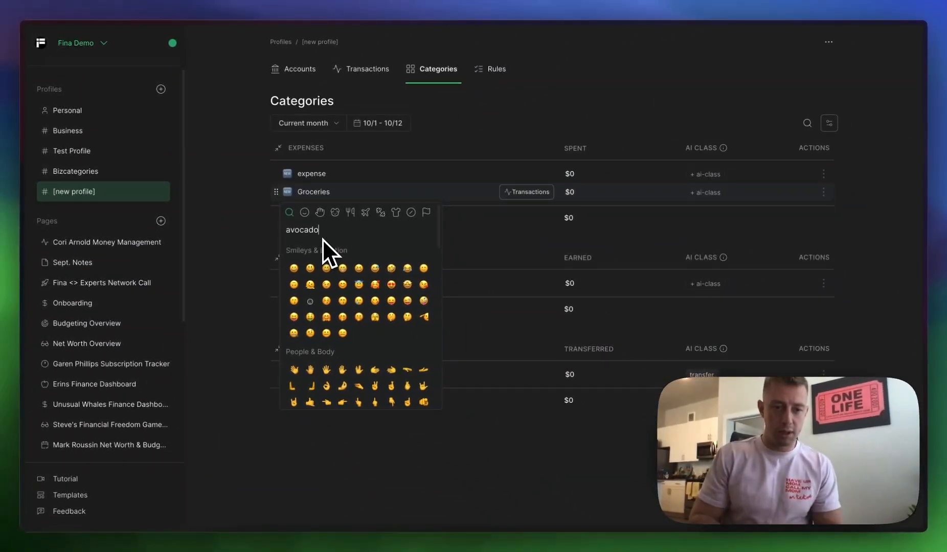
key("BackSpace")
key("BackSpace")
key("BackSpace")
key("BackSpace")
key("BackSpace")
key("BackSpace")
key("BackSpace")
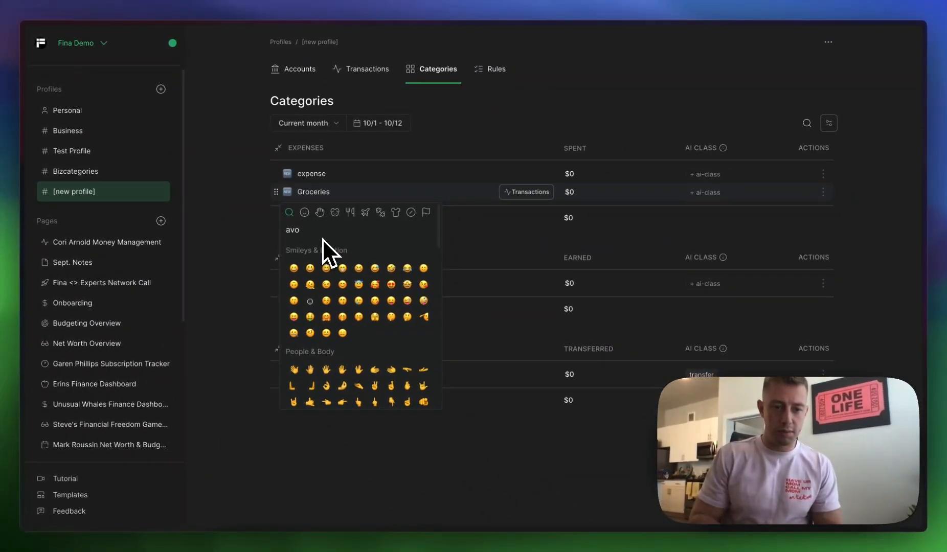
type("food")
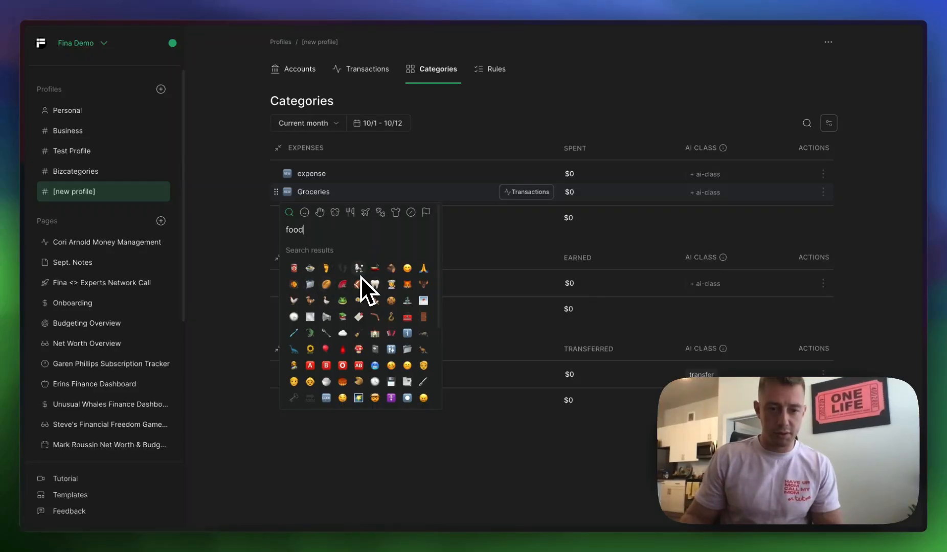
left_click(313, 271)
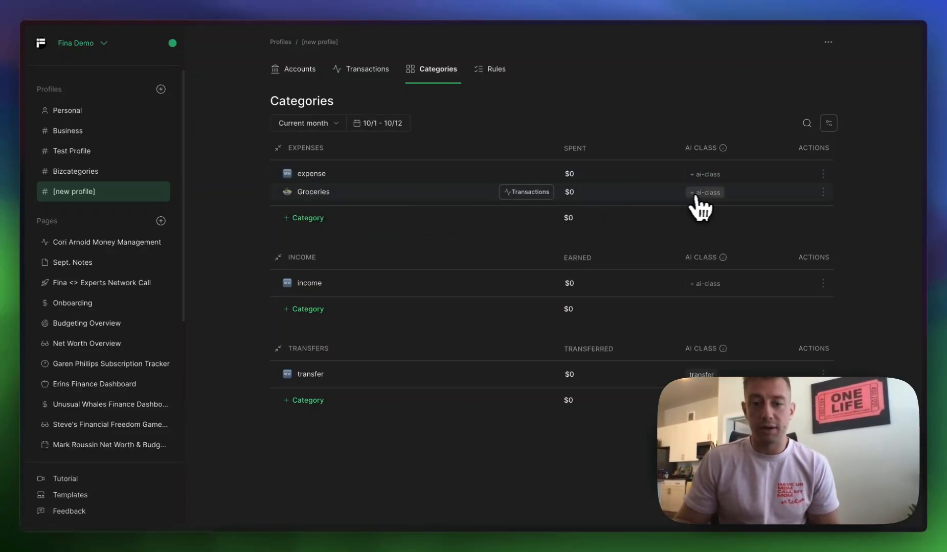
Map the groceries AI classification to the Groceries category and save the mapping
left_click(704, 193)
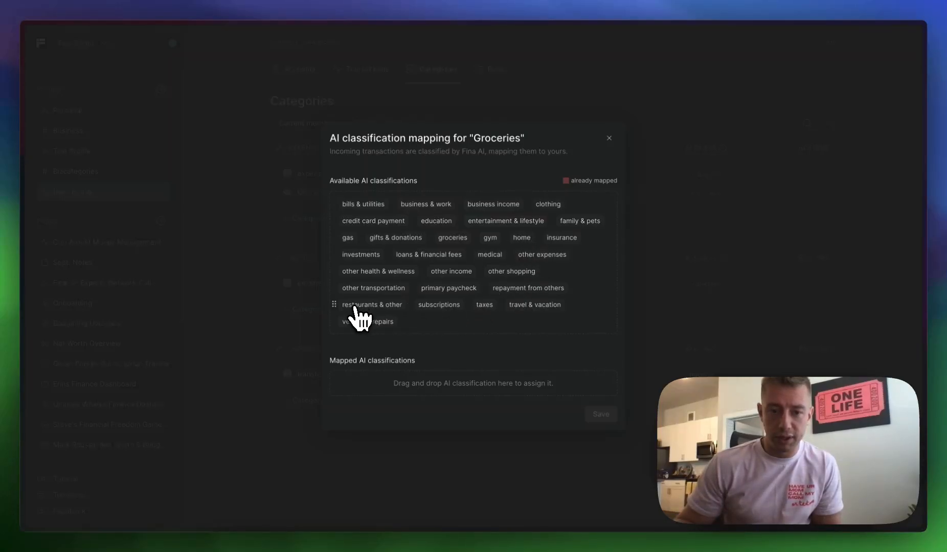
left_click_drag(430, 237, 395, 405)
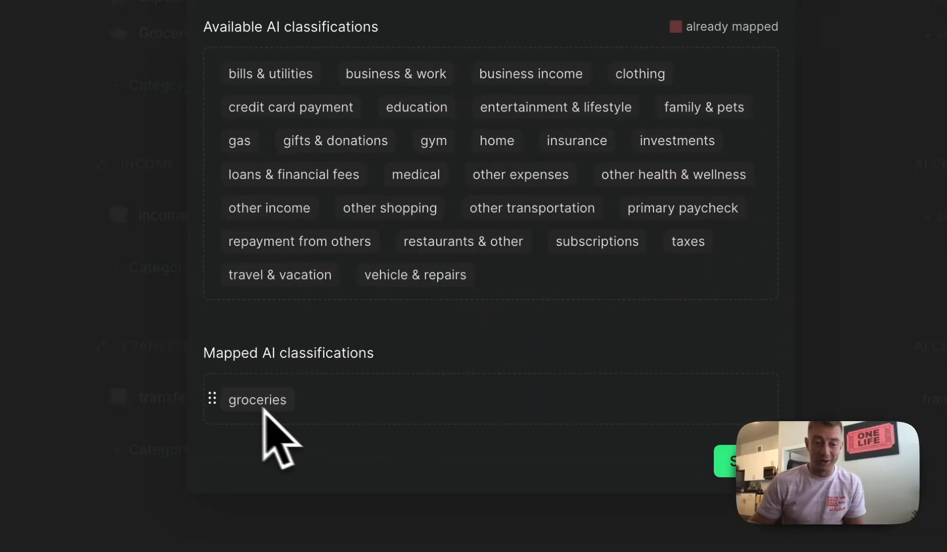
left_click(734, 461)
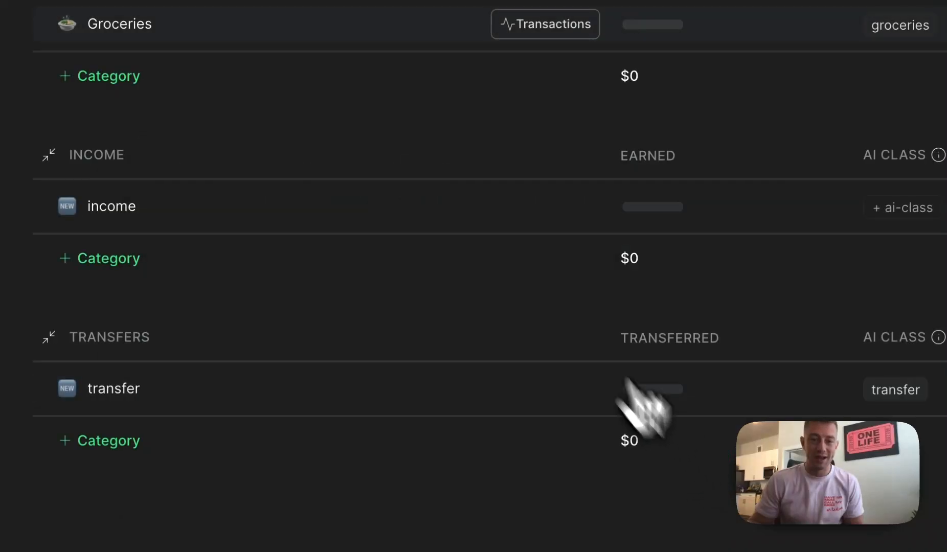
Add an expense category named Food and map the restaurants & other AI classification to it
left_click(120, 77)
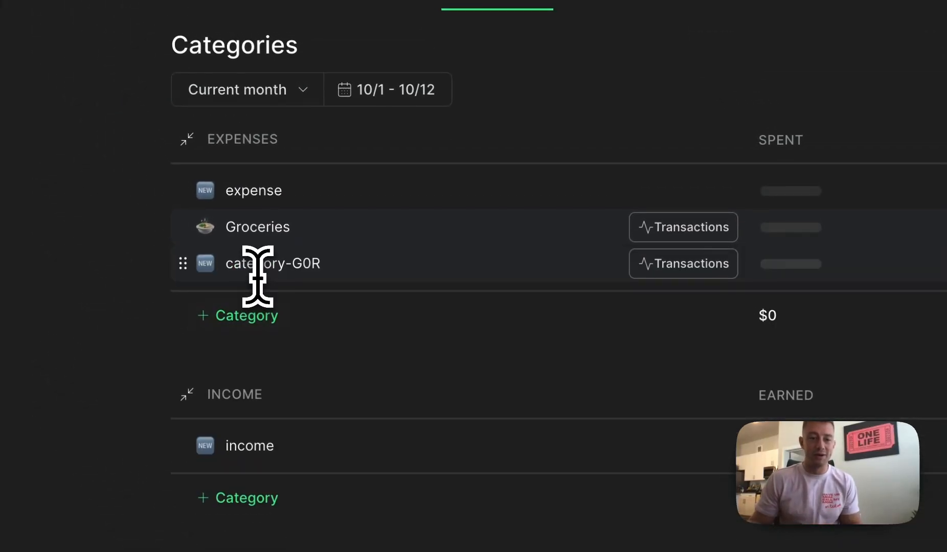
triple_click(258, 263)
type("F")
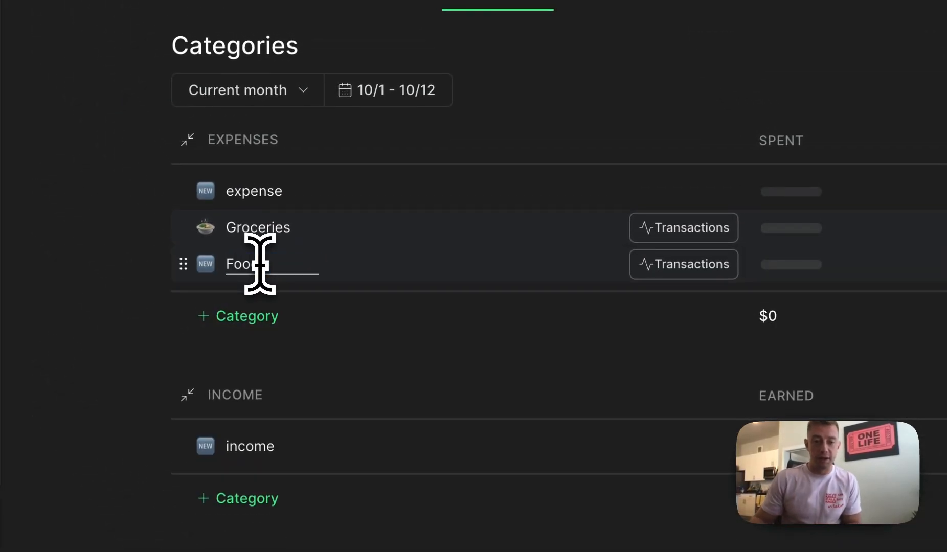
left_click(720, 250)
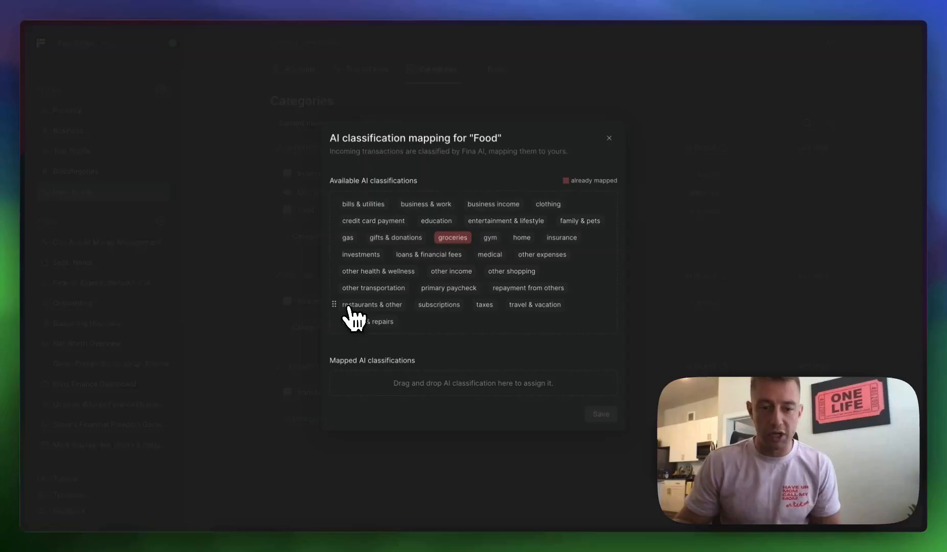
left_click_drag(336, 305, 414, 384)
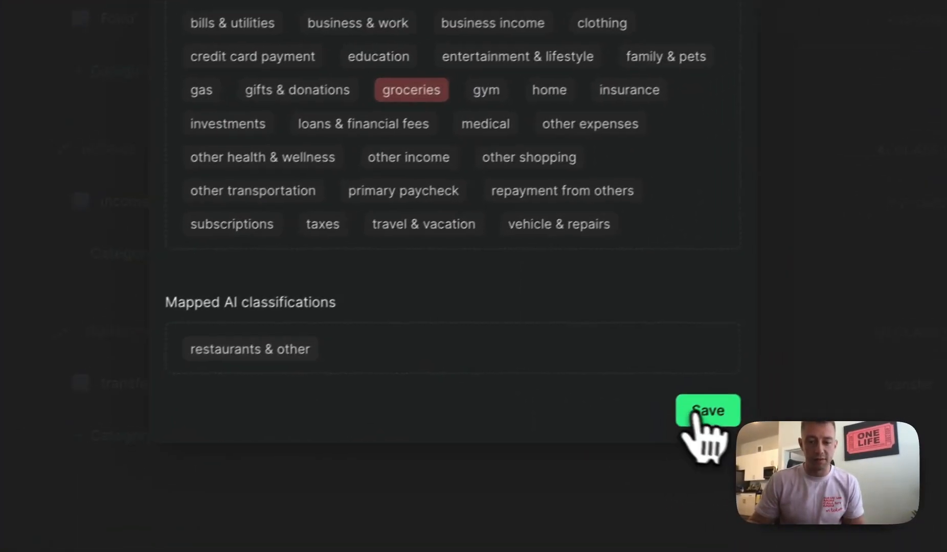
left_click(694, 411)
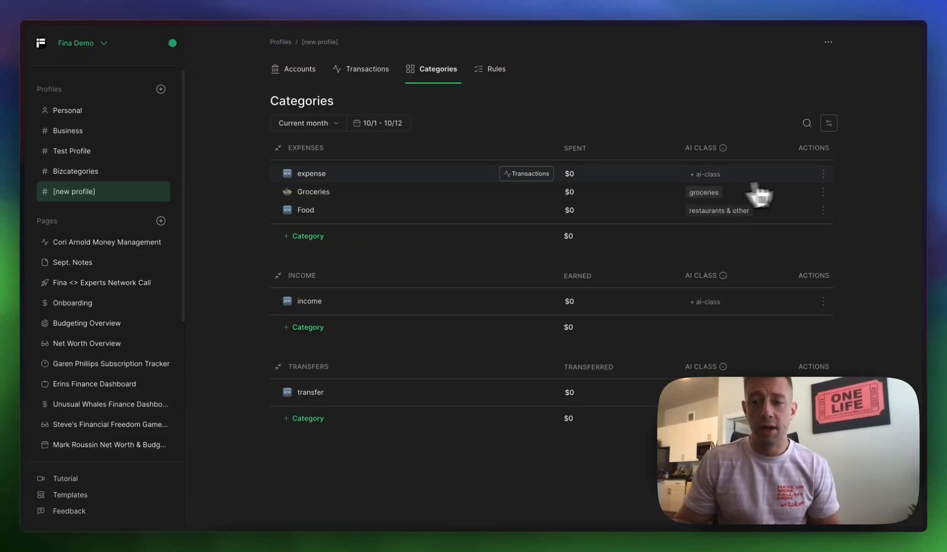
Check the AI classifications available for the expense category, and return to the Personal profile's categories
left_click(706, 176)
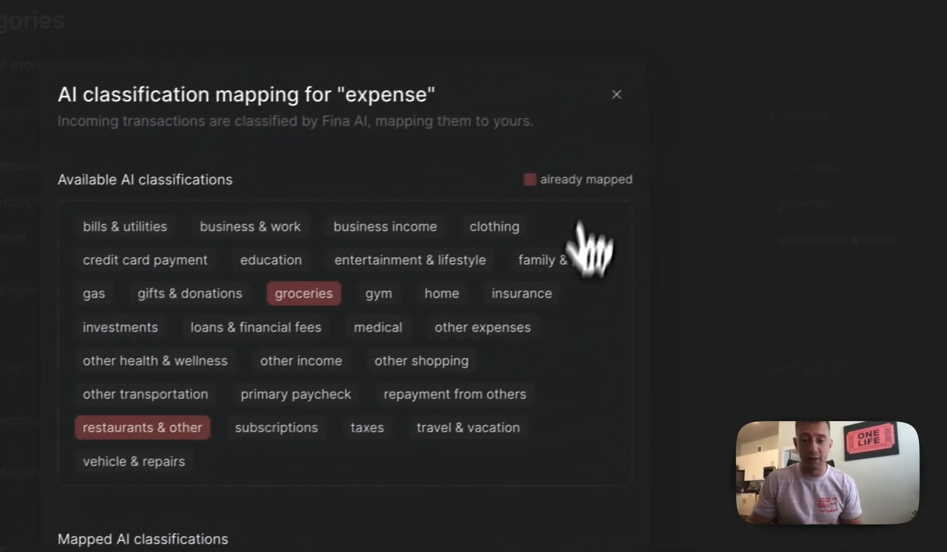
left_click(615, 95)
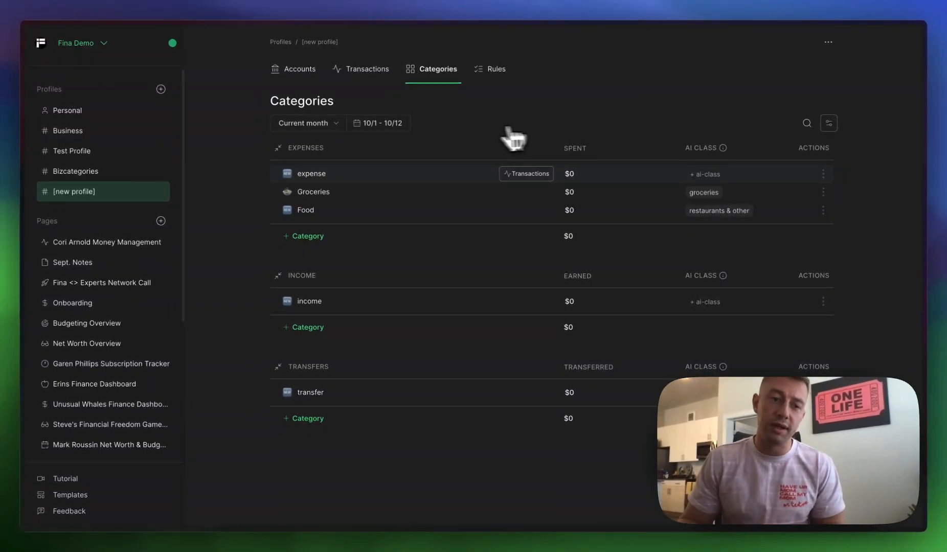
left_click(92, 113)
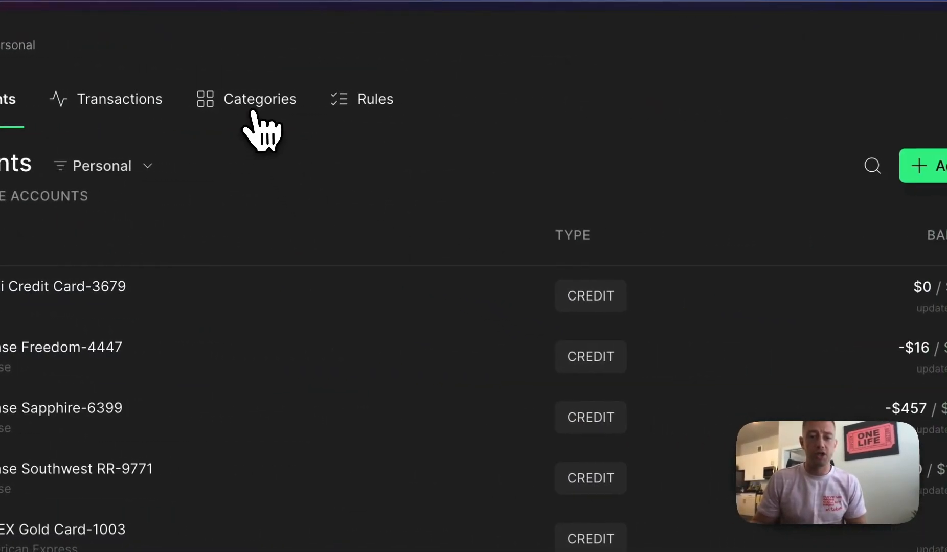
left_click(444, 117)
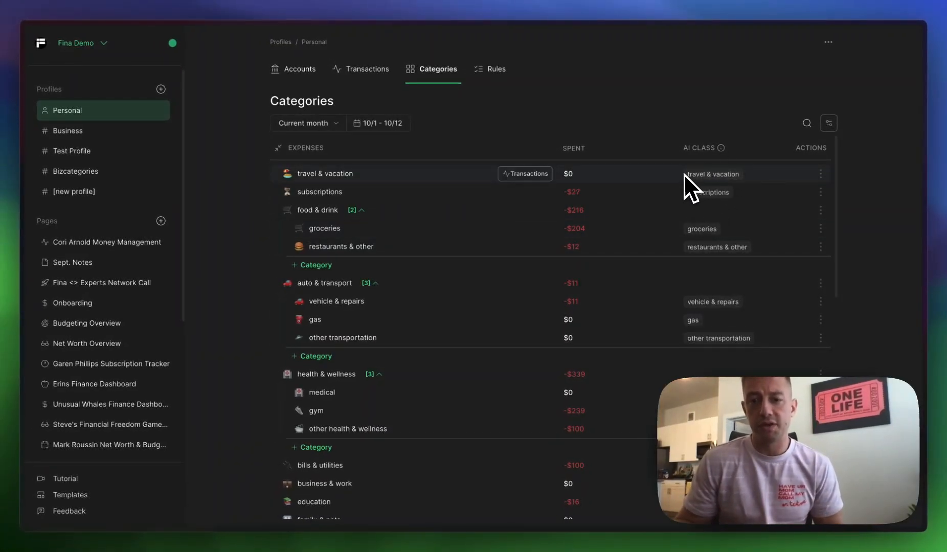
Compare the categories assigned to the Personal profile's transactions with its category list, ending on the transactions
left_click(303, 111)
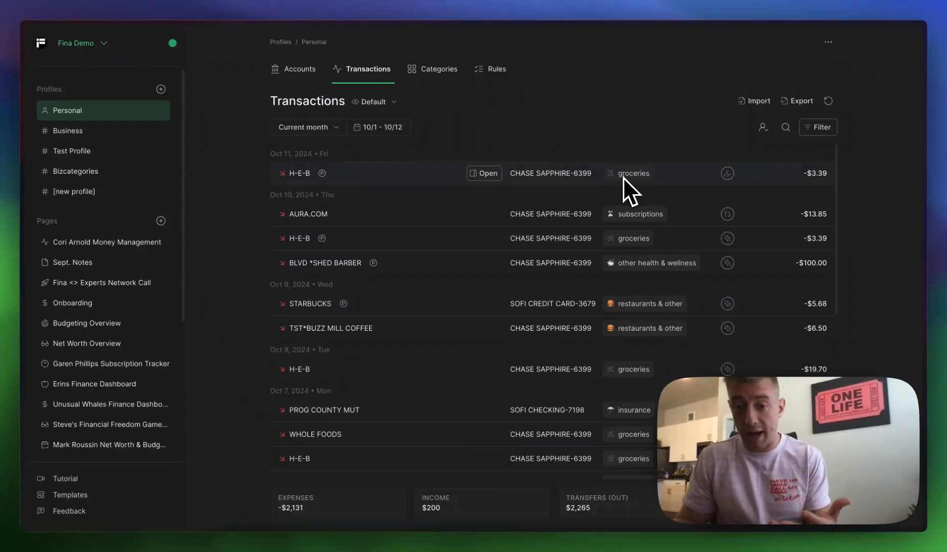
left_click(445, 70)
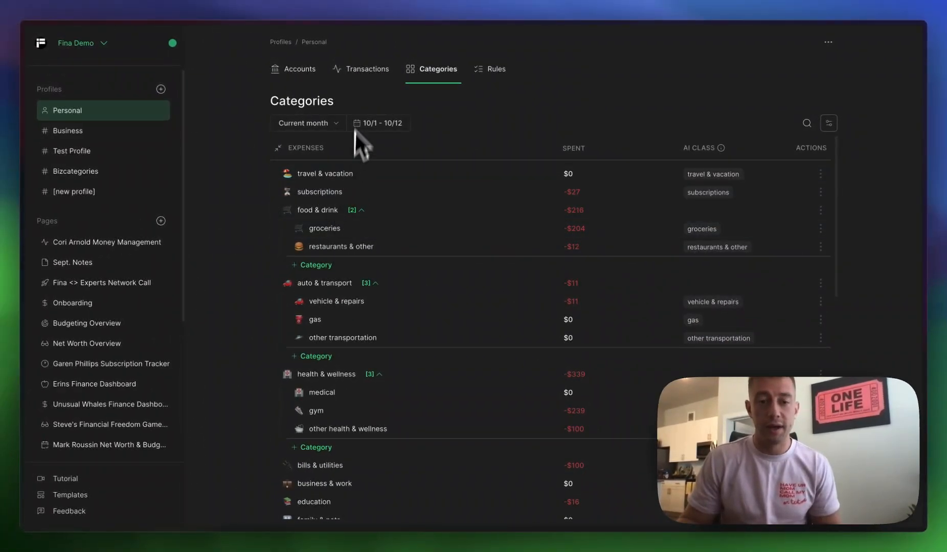
left_click(364, 70)
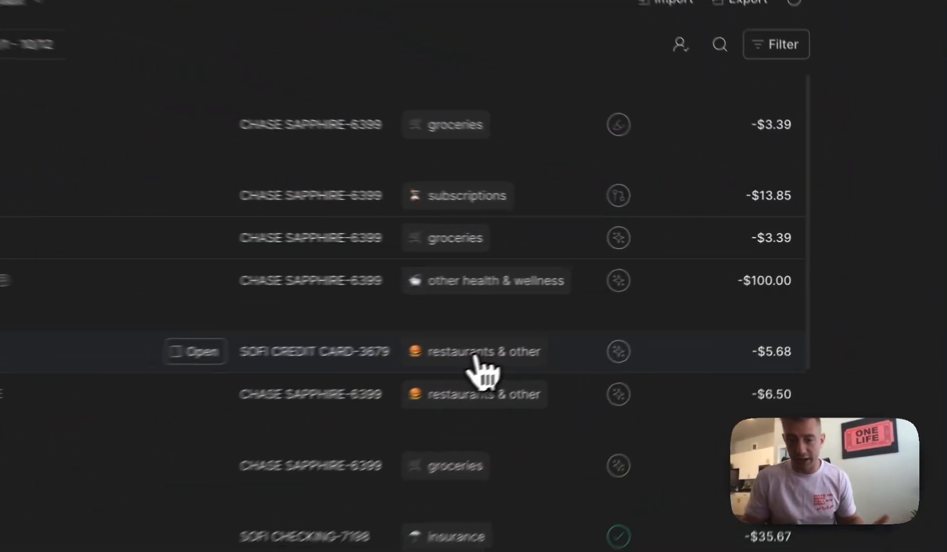
Recategorize the Oct 9 Starbucks transaction as subscriptions, and set it back to restaurants & other
left_click(646, 305)
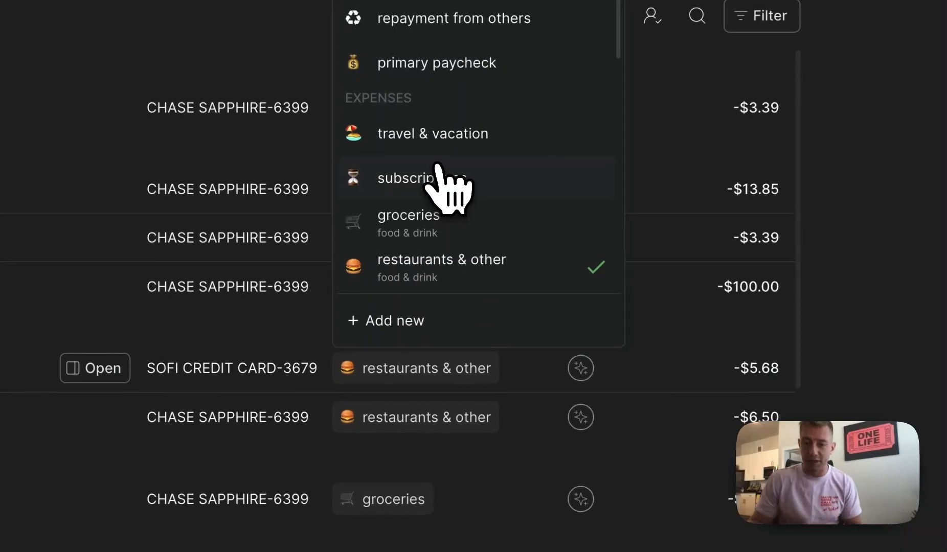
left_click(654, 204)
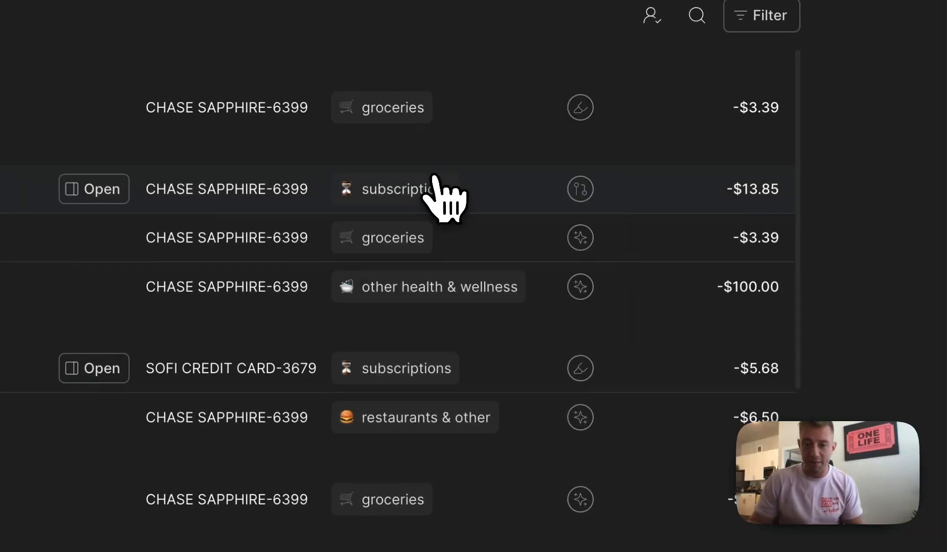
left_click(430, 369)
scroll(405, 255, "down", 4)
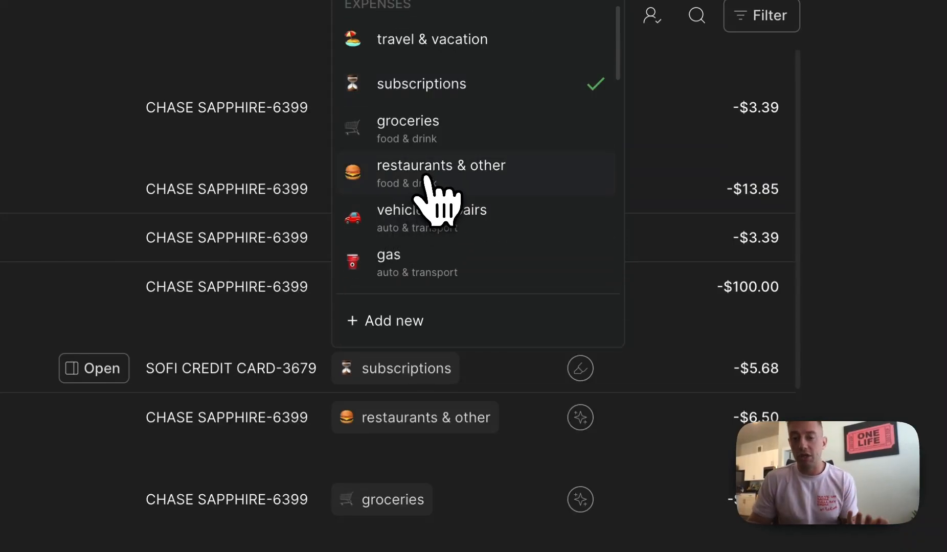
left_click(426, 176)
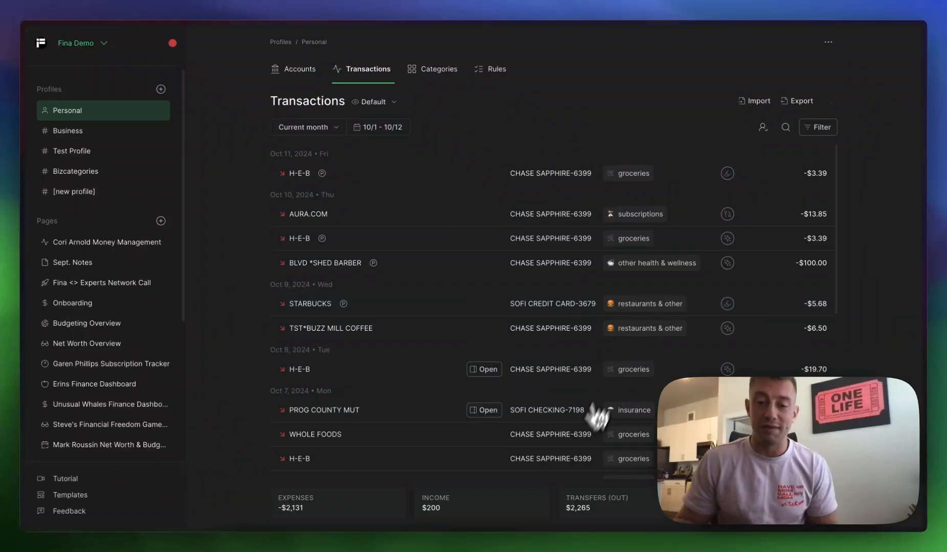
Open the Oct 9 Starbucks transaction, preview a new transaction rule based on it, and close both without saving the rule
left_click(484, 304)
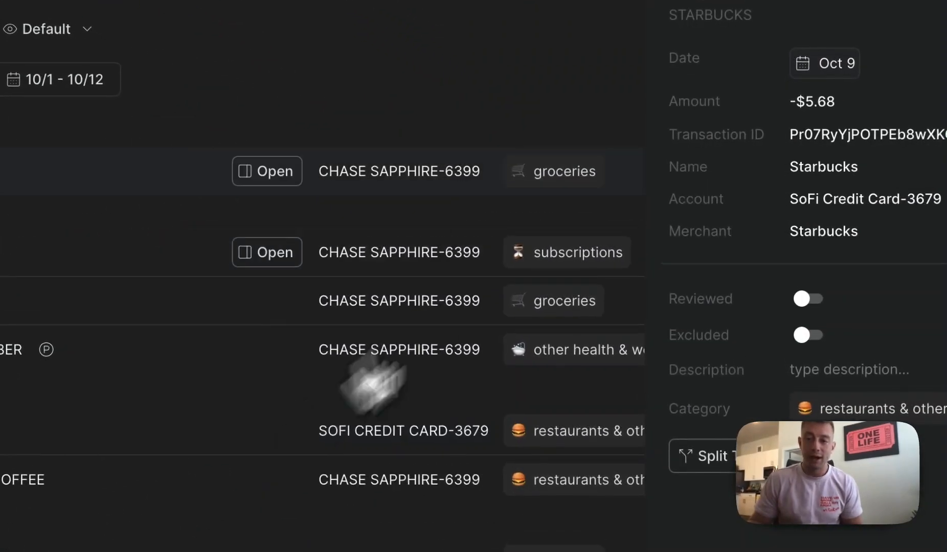
left_click(842, 124)
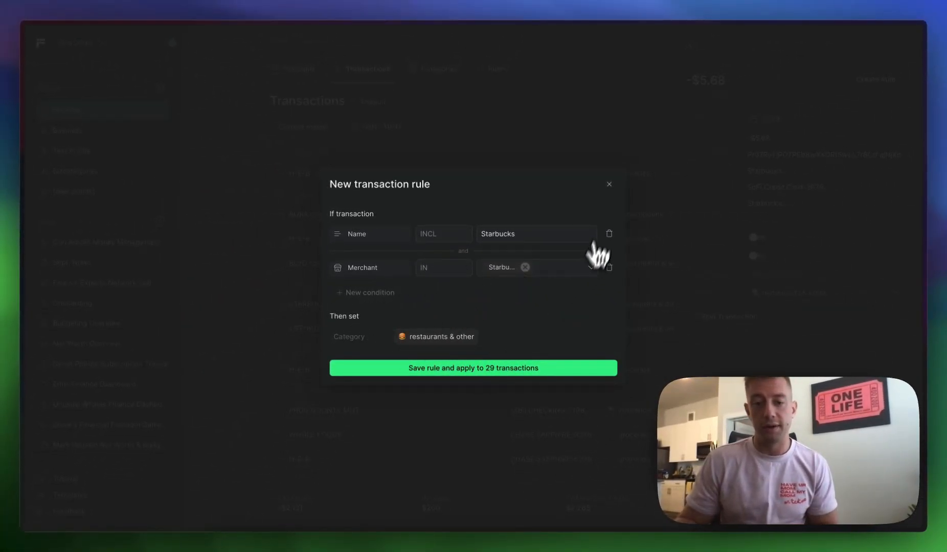
left_click(609, 185)
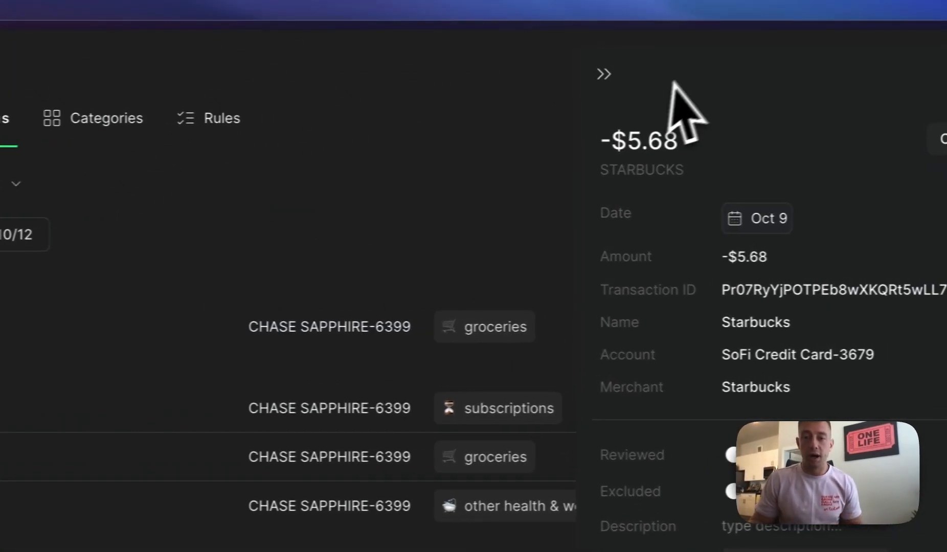
left_click(604, 74)
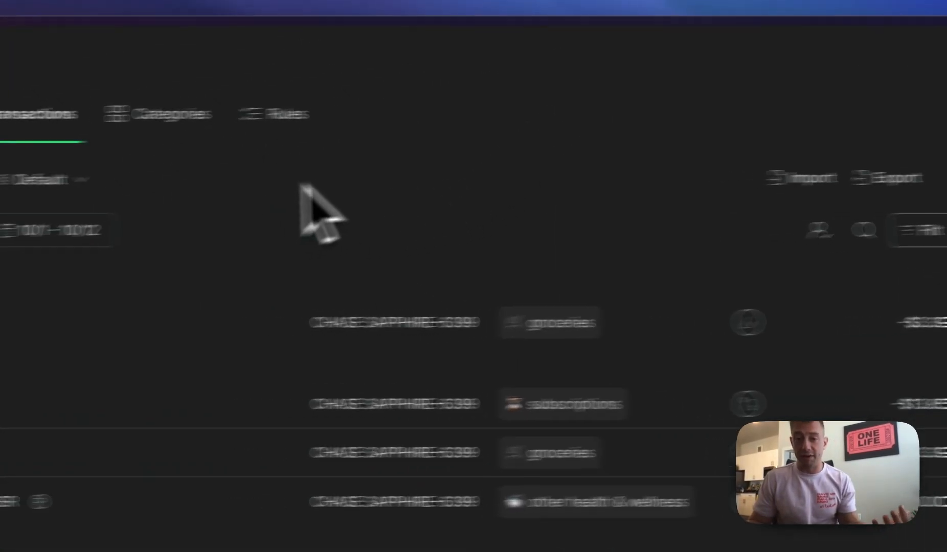
Review the Personal profile's transaction rules, checking their conditions, resulting categories and priority order
left_click(289, 115)
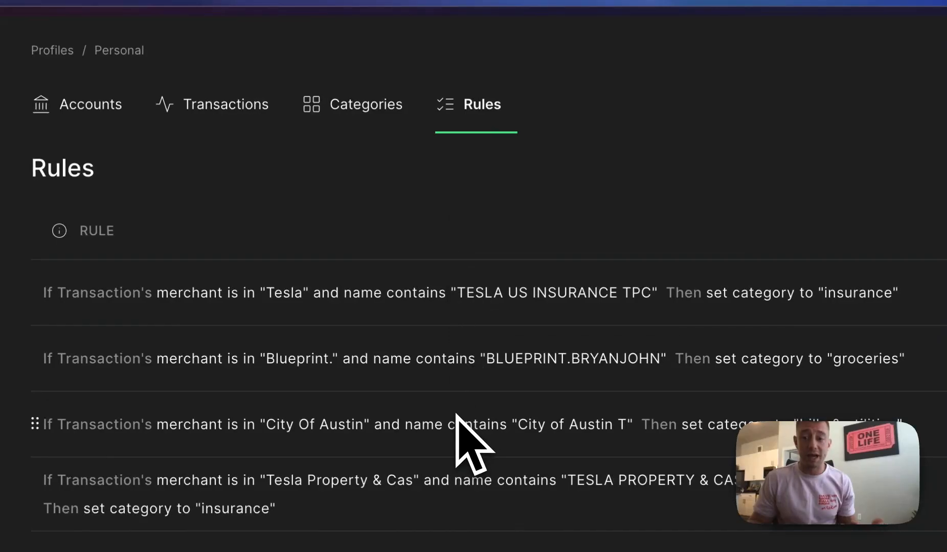
scroll(455, 415, "down", 15)
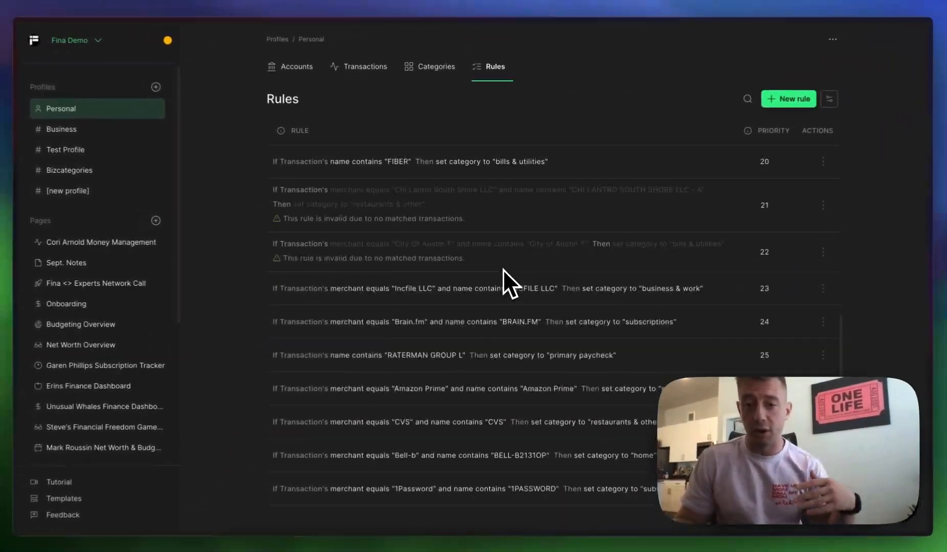
scroll(503, 276, "up", 15)
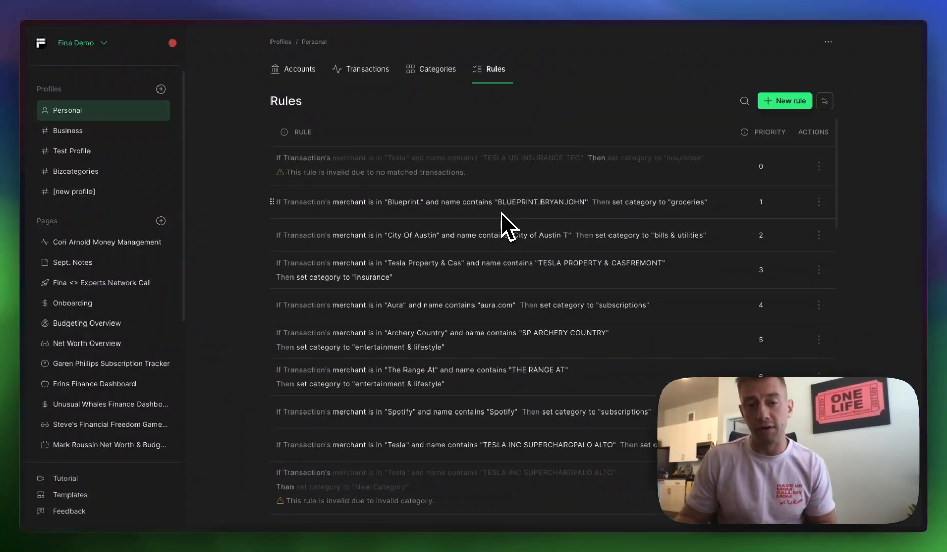
Show the Personal profile's category totals for the current year and review the amounts spent
left_click(437, 68)
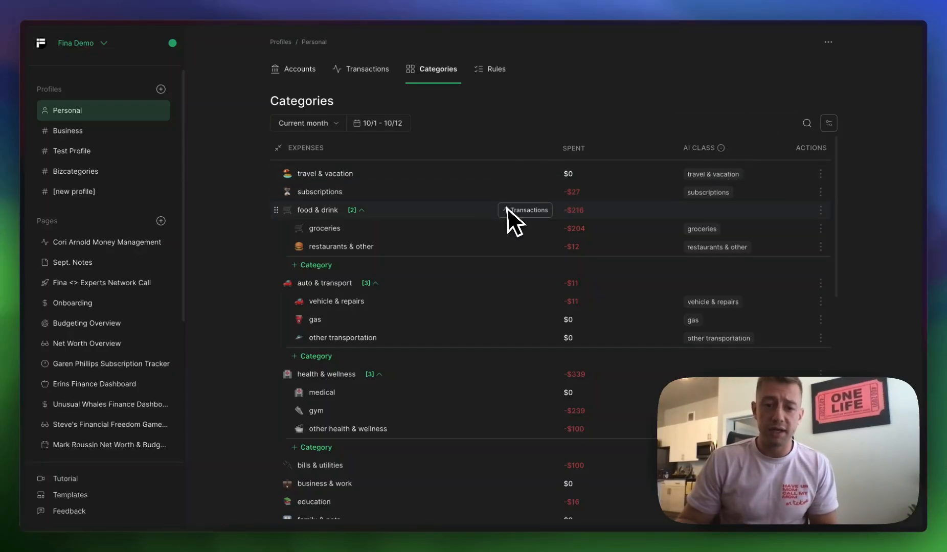
scroll(503, 208, "down", 5)
scroll(483, 248, "down", 5)
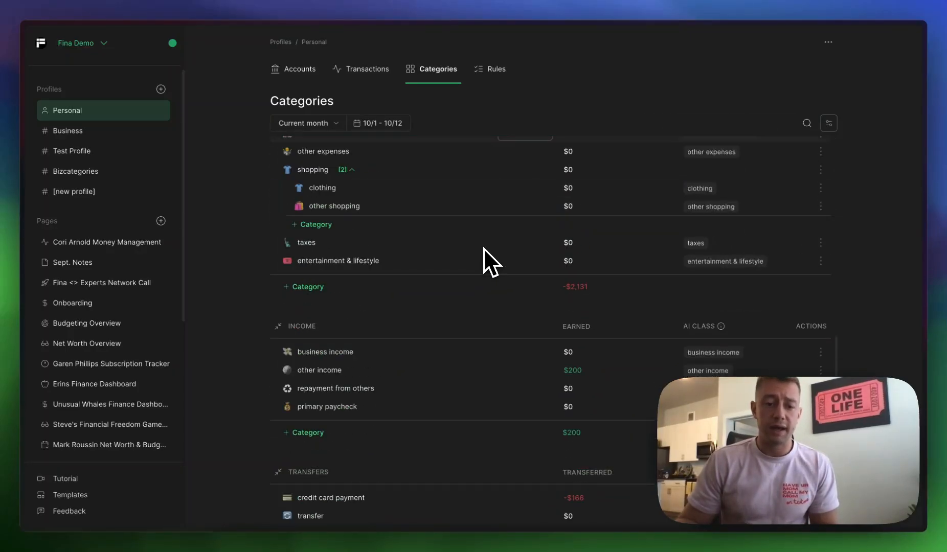
scroll(482, 258, "up", 10)
left_click(327, 124)
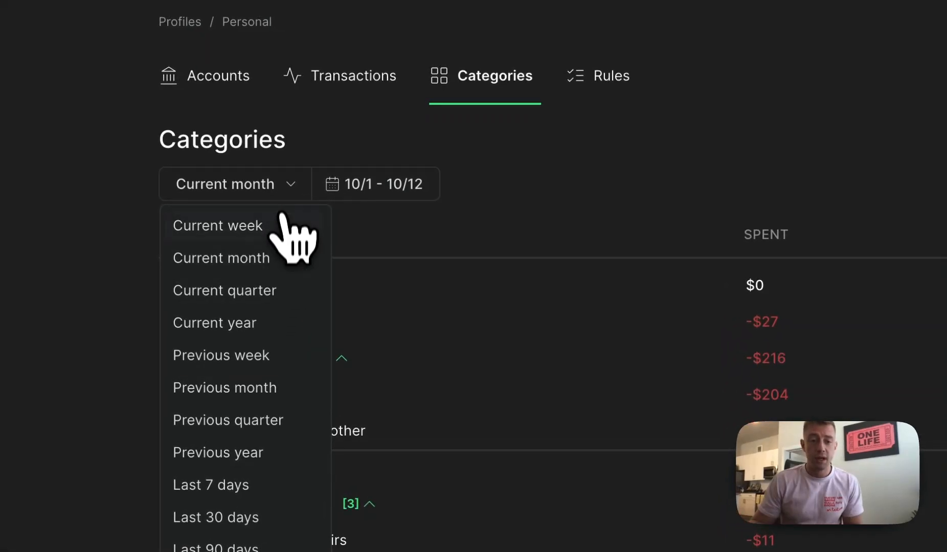
left_click(286, 323)
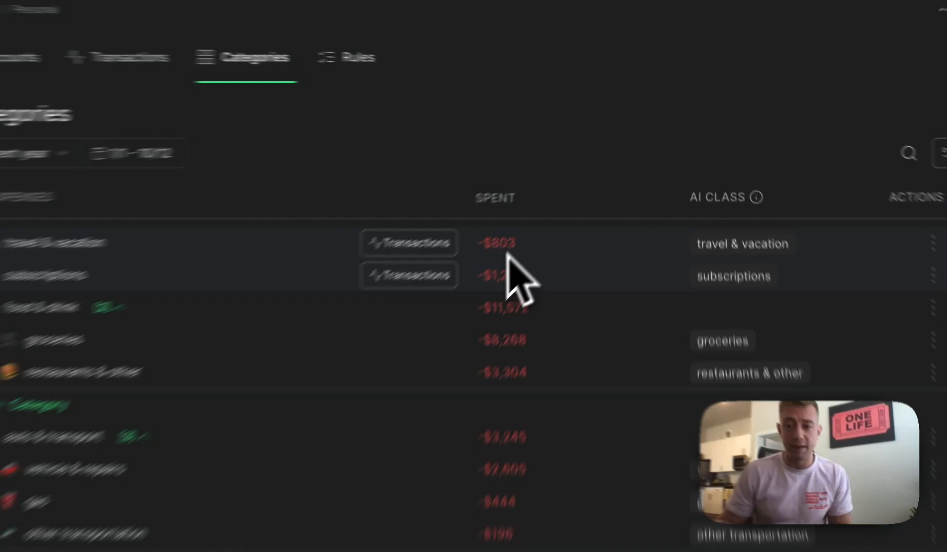
scroll(541, 480, "down", 2)
scroll(541, 480, "up", 2)
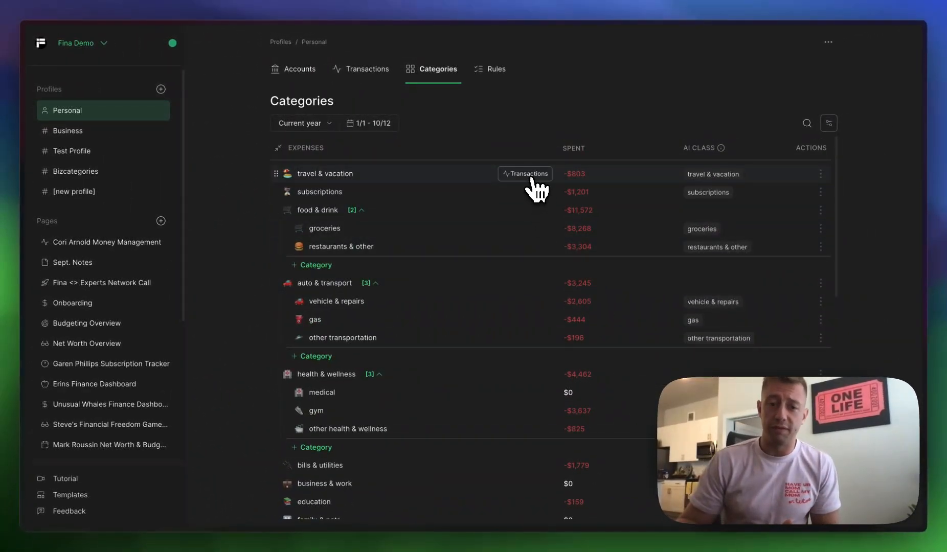
View the transactions in the travel & vacation category, and check which actions are available for that category
left_click(531, 176)
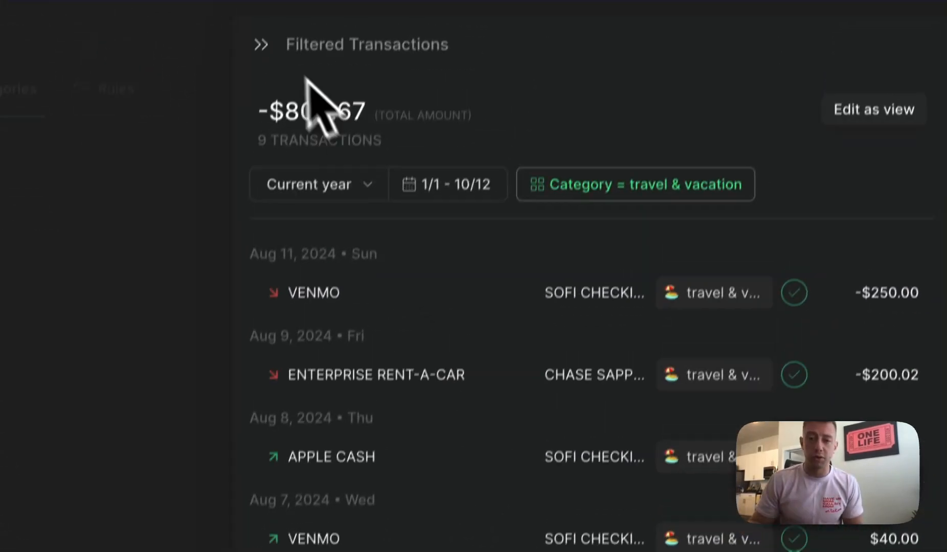
left_click(261, 45)
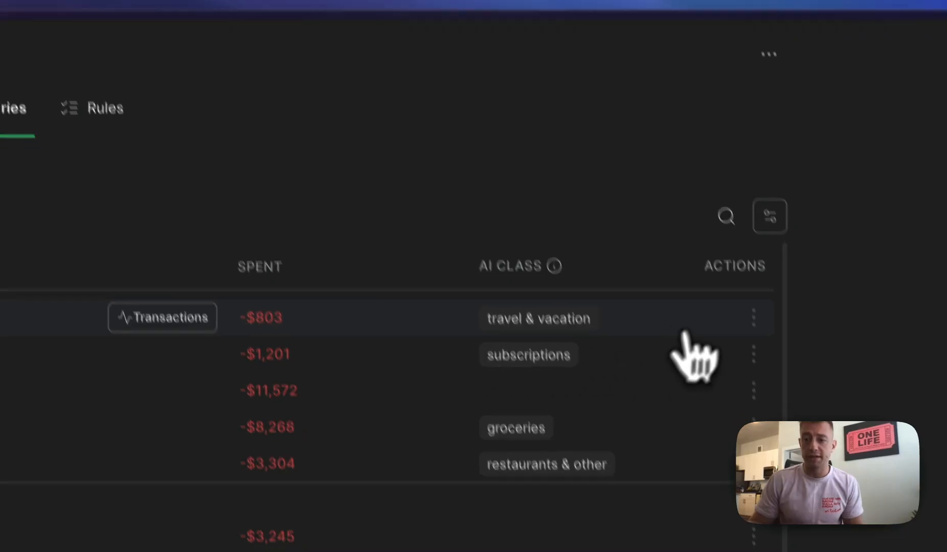
left_click(758, 328)
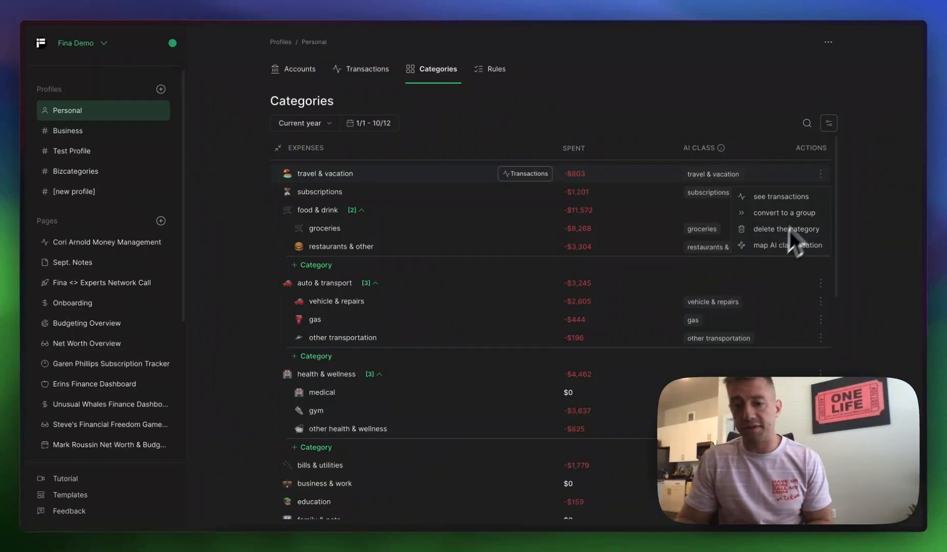
left_click(867, 139)
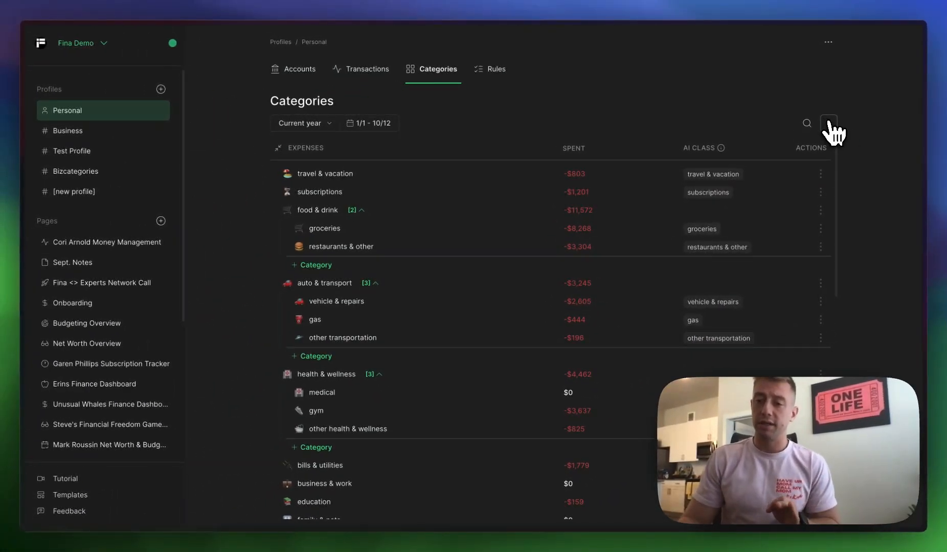
Save a new snapshot of the Personal profile's categories and rules, and close the snapshot manager
left_click(828, 124)
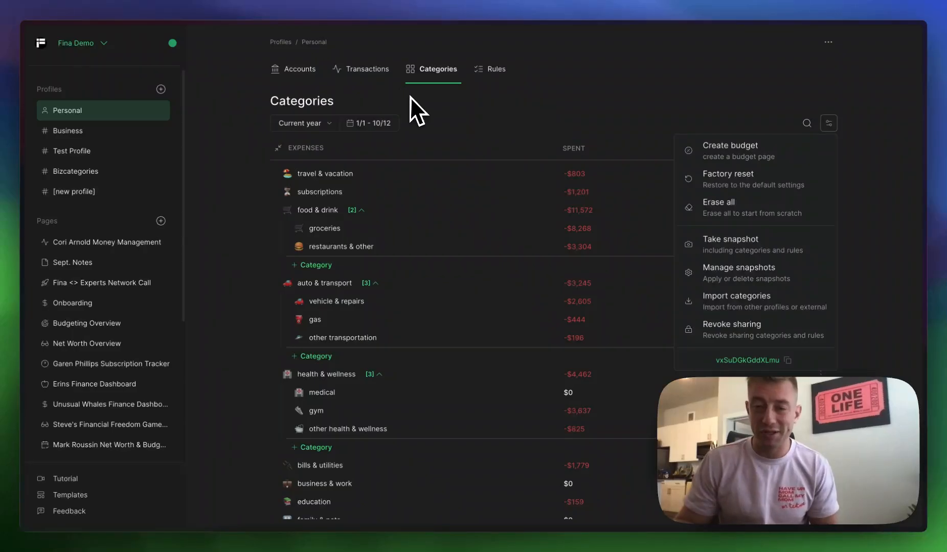
left_click(765, 280)
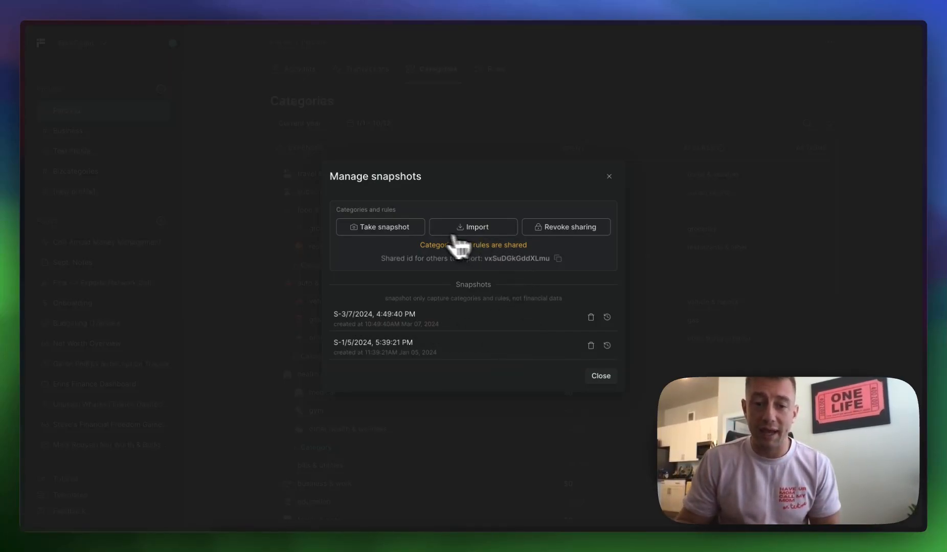
left_click(380, 227)
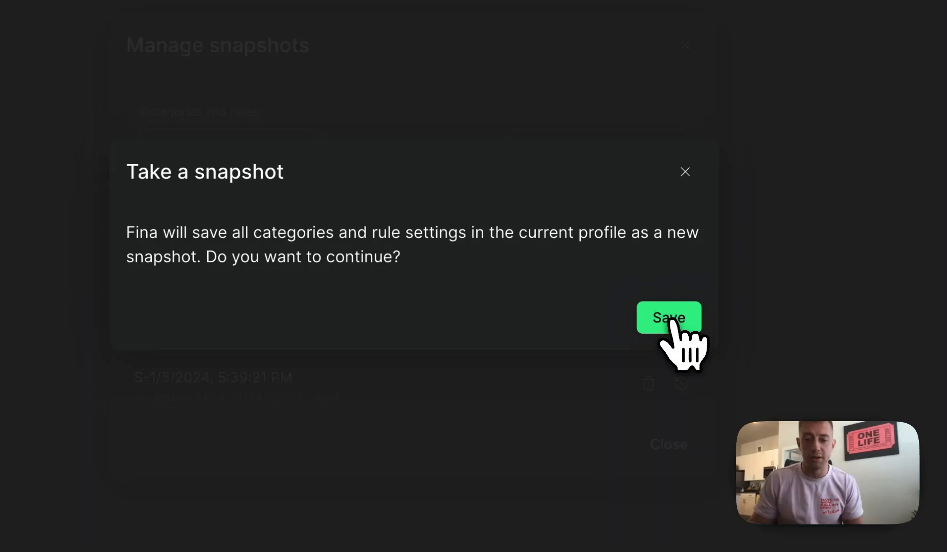
left_click(669, 317)
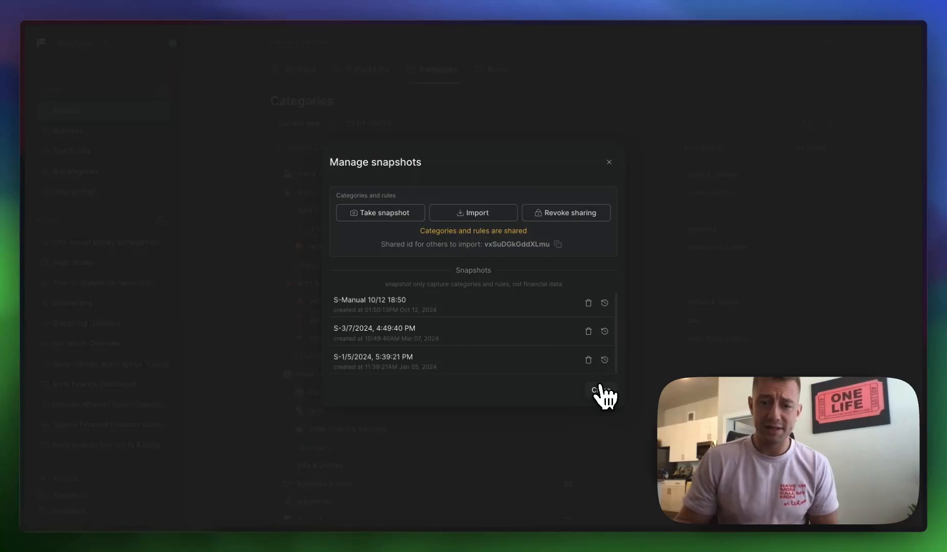
left_click(601, 391)
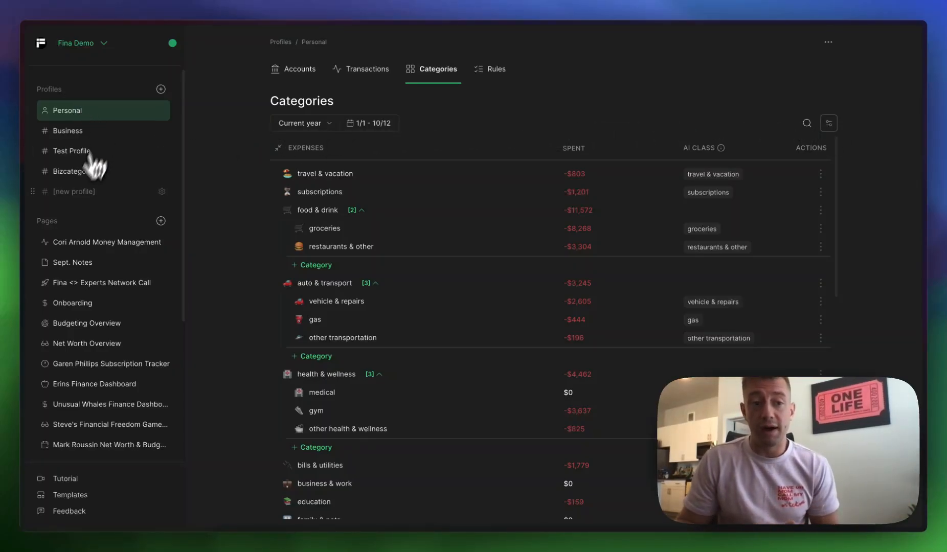
Examine the Test Profile's full list of expense, income and transfer categories, and check its category sharing options
left_click(828, 123)
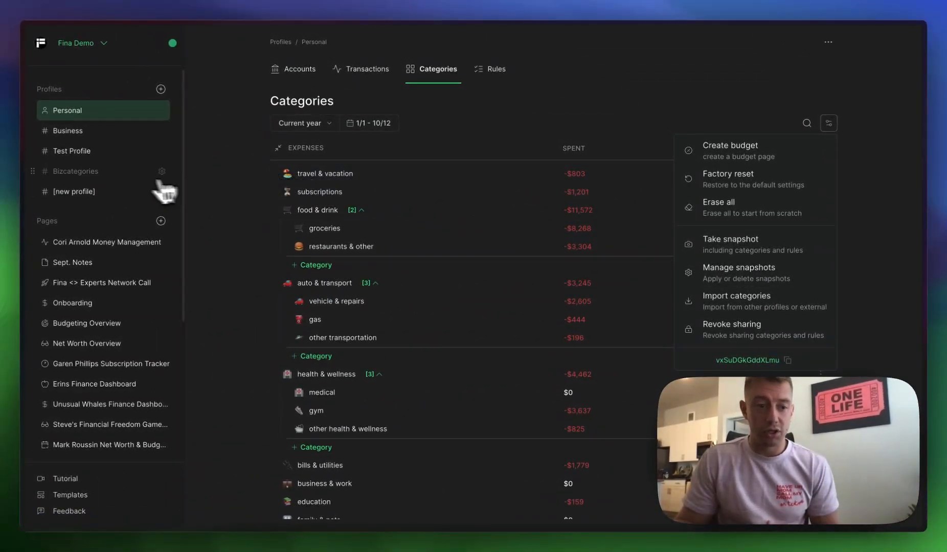
left_click(88, 170)
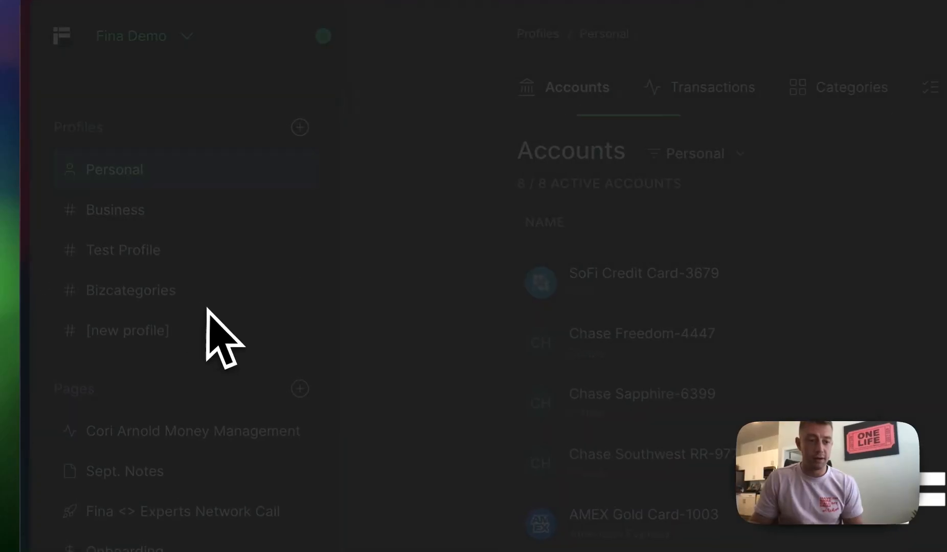
left_click(152, 251)
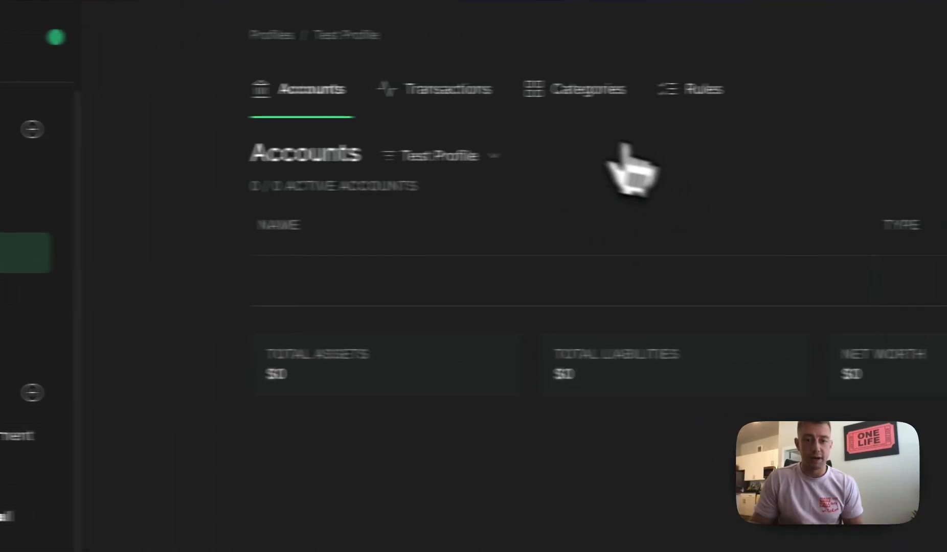
left_click(489, 103)
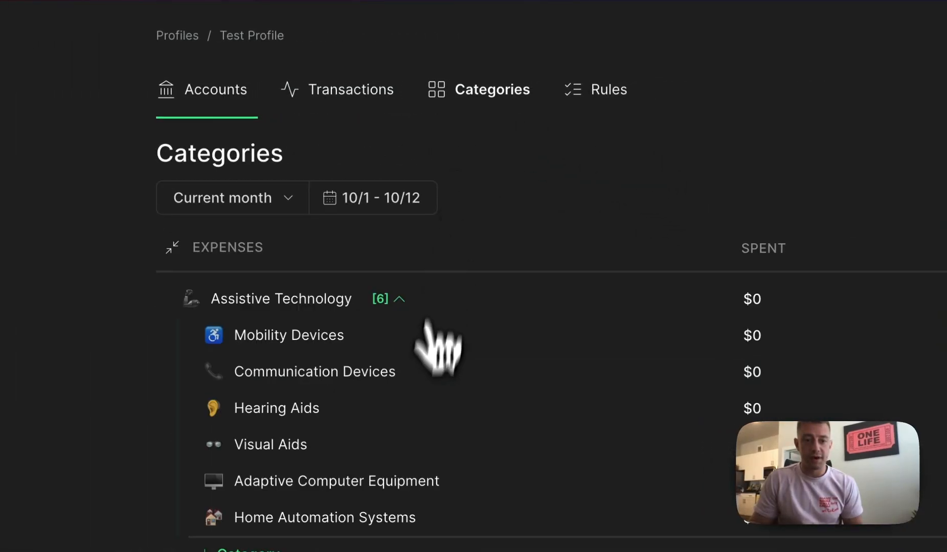
scroll(434, 368, "down", 10)
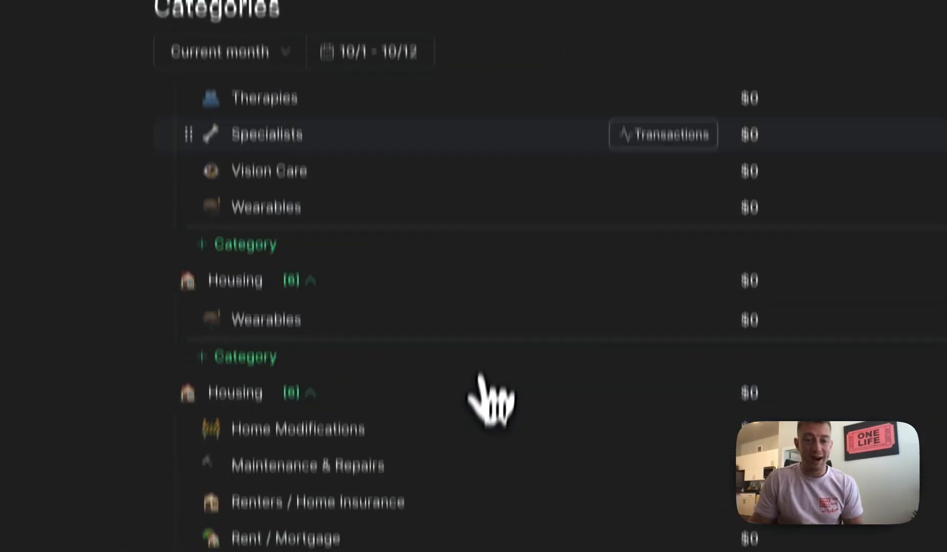
scroll(483, 393, "down", 15)
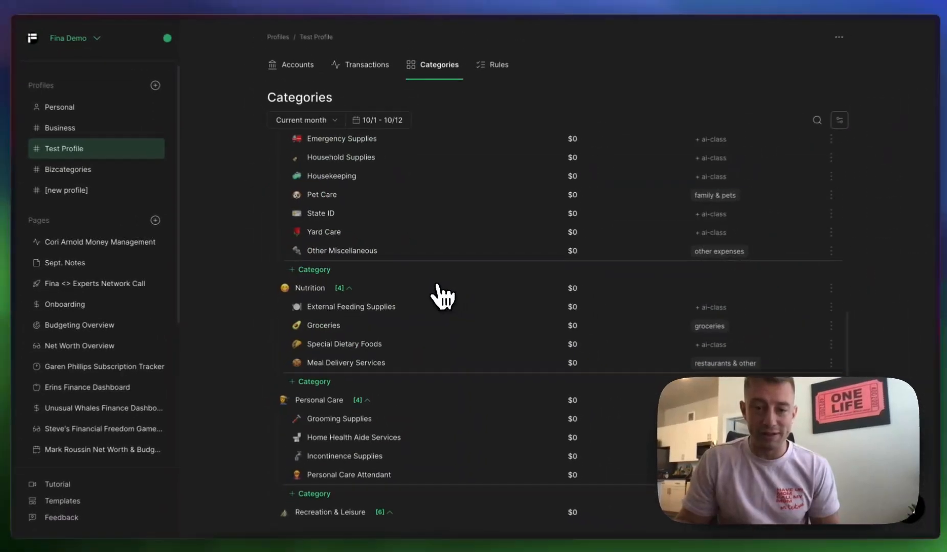
scroll(687, 265, "down", 6)
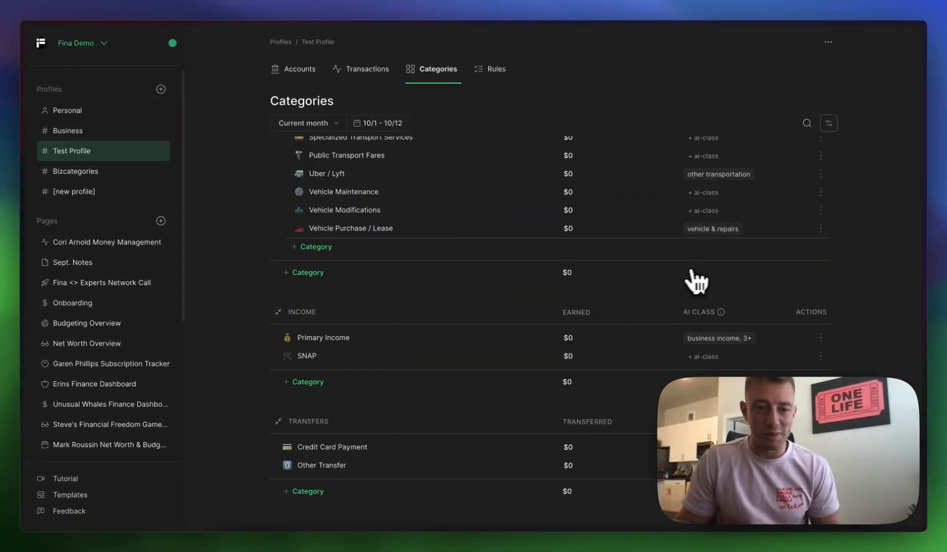
scroll(604, 301, "up", 15)
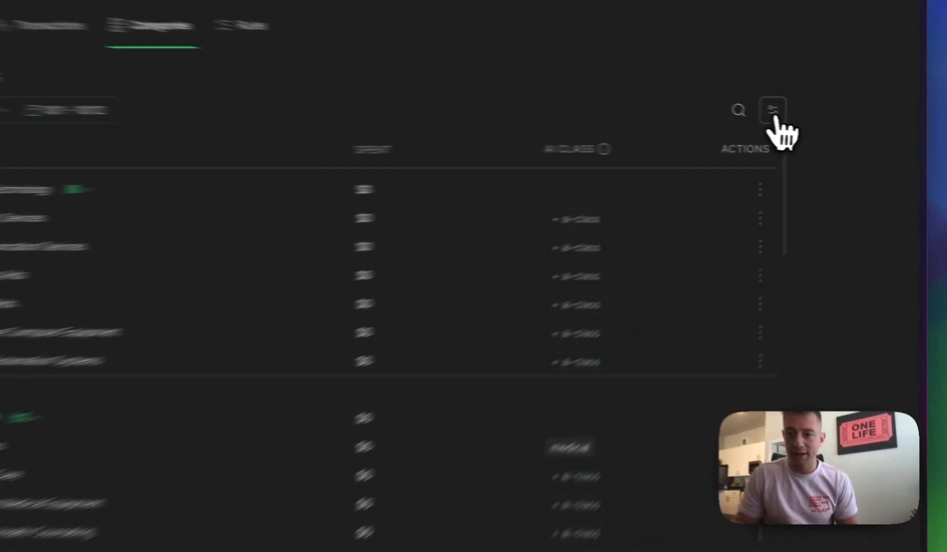
left_click(773, 117)
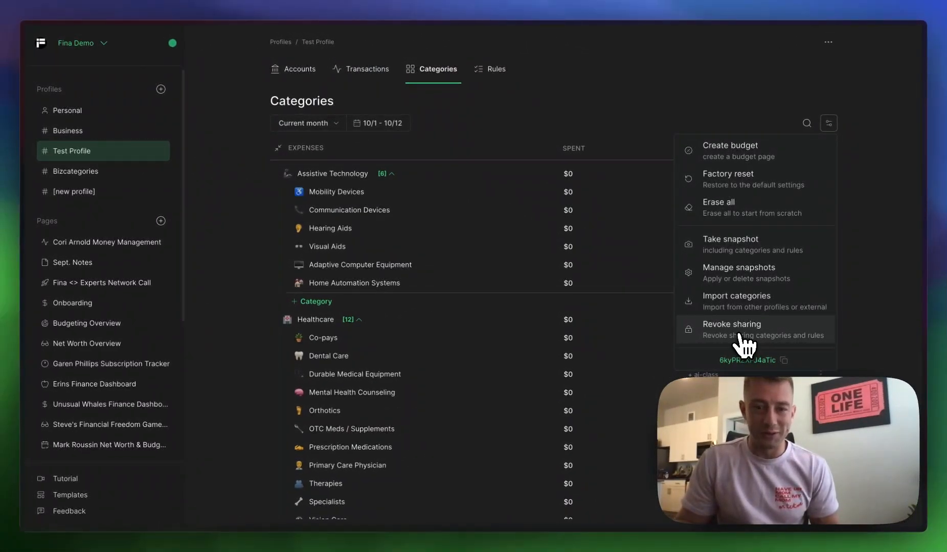
Share the categories and rules of the [new profile] profile so that others can import them
left_click(74, 193)
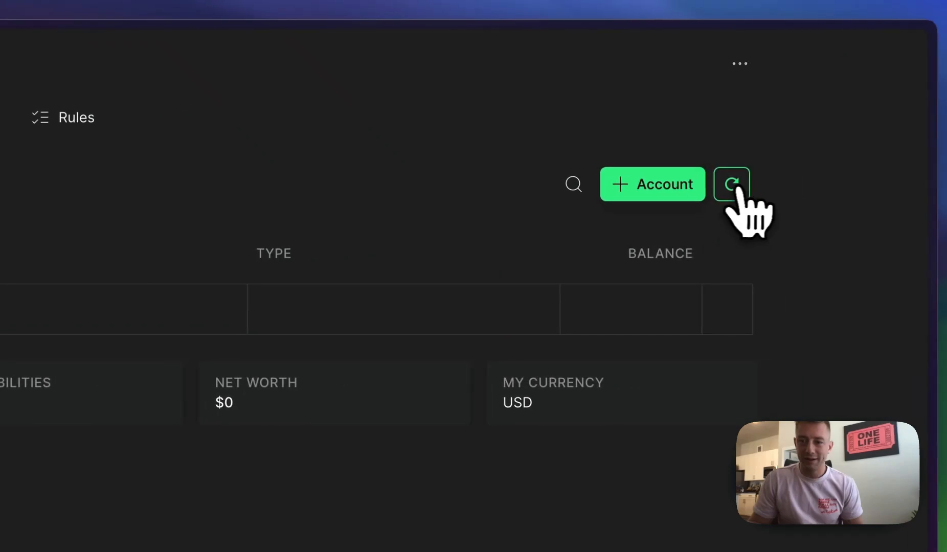
left_click(831, 177)
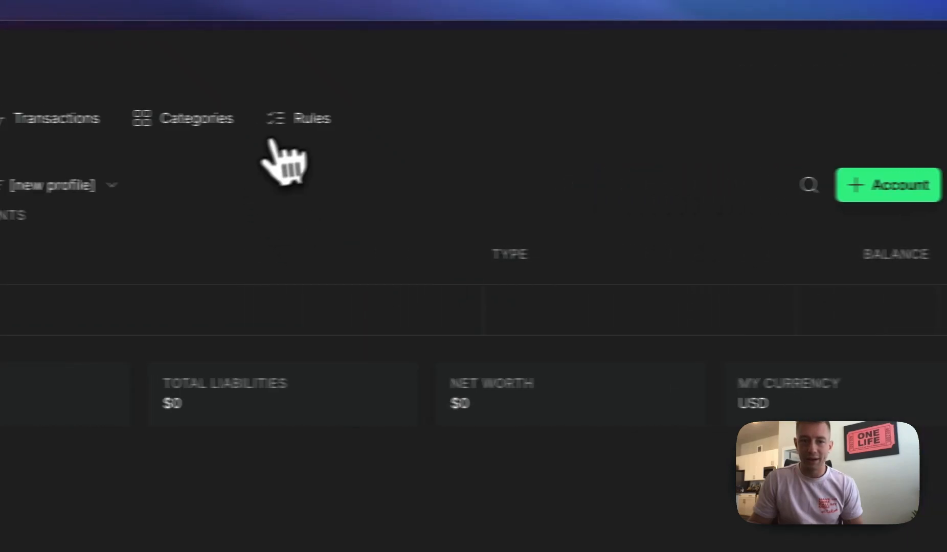
left_click(196, 118)
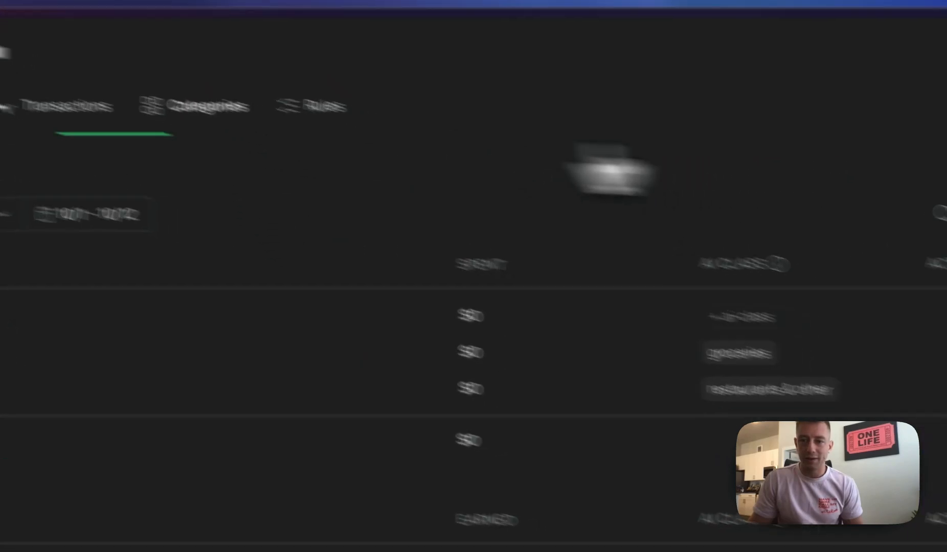
left_click(843, 185)
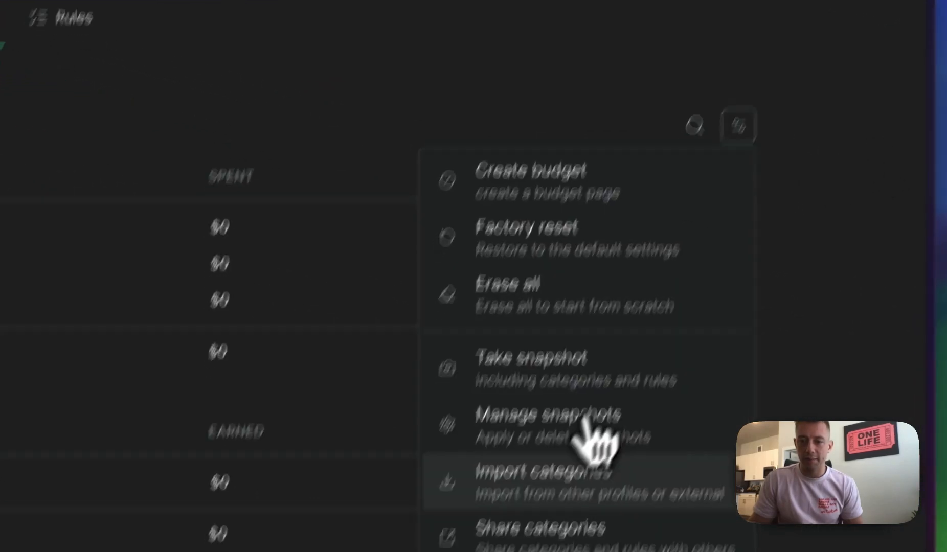
left_click(554, 545)
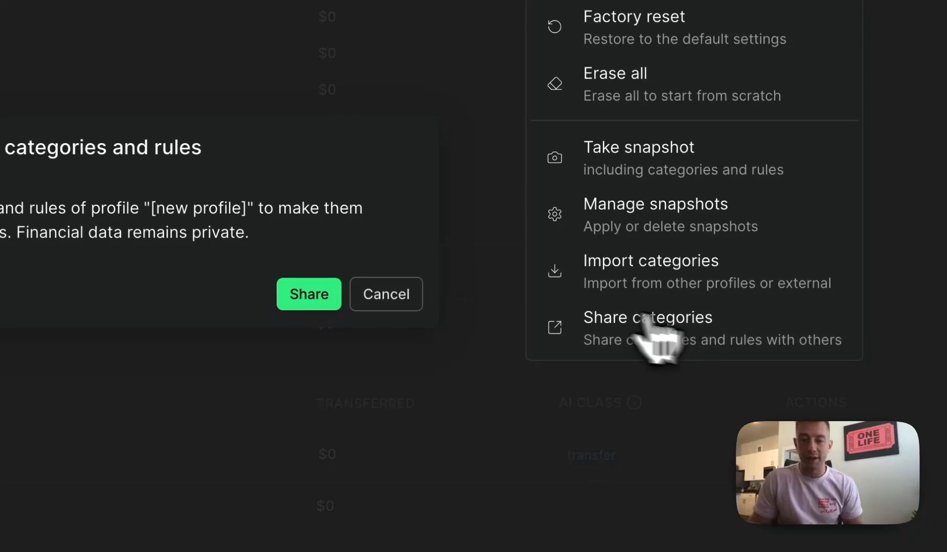
left_click_drag(245, 233, 419, 241)
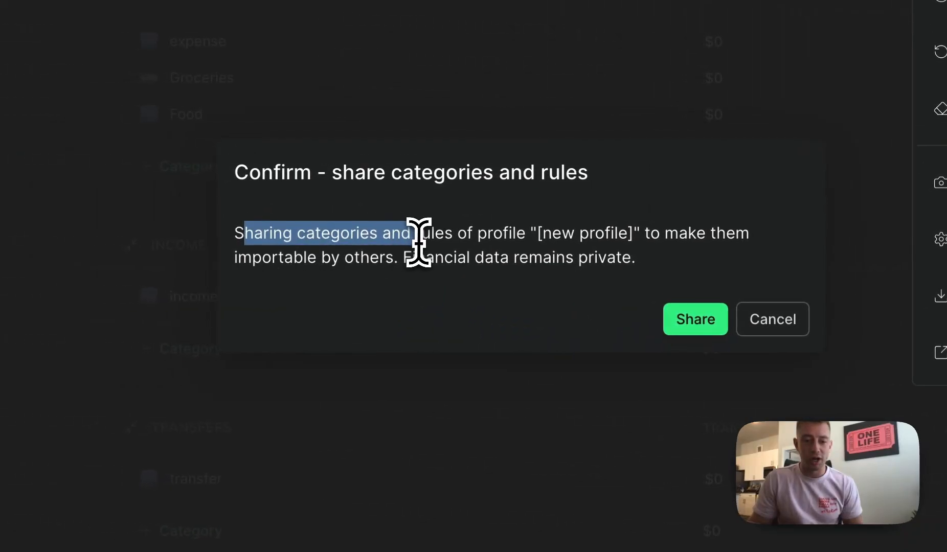
left_click(462, 249)
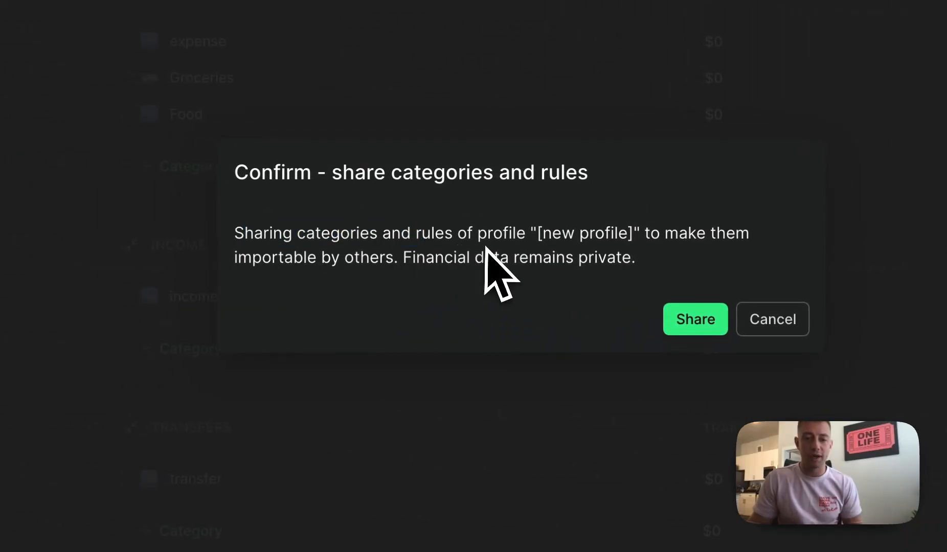
left_click(696, 321)
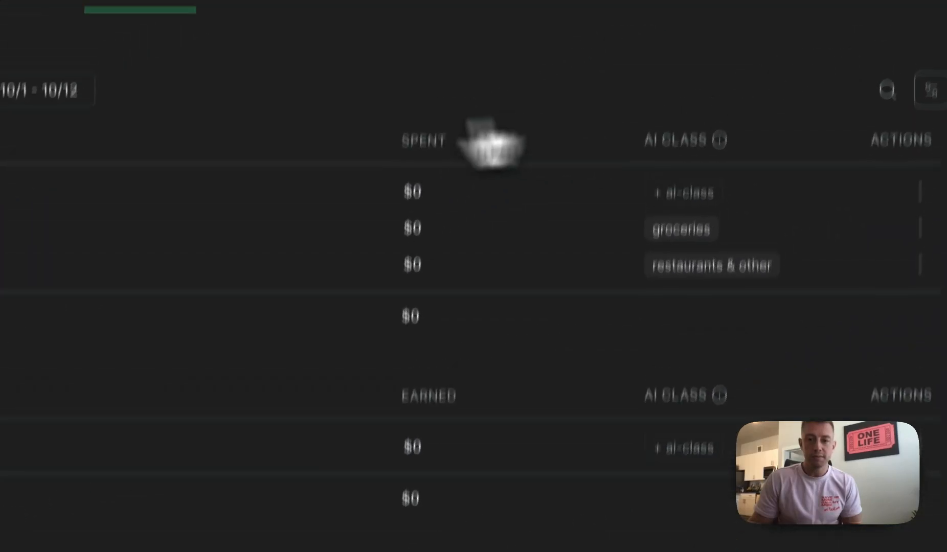
View the public page of the [new profile] shared categories, and return to the profile's own browser tab
left_click(802, 190)
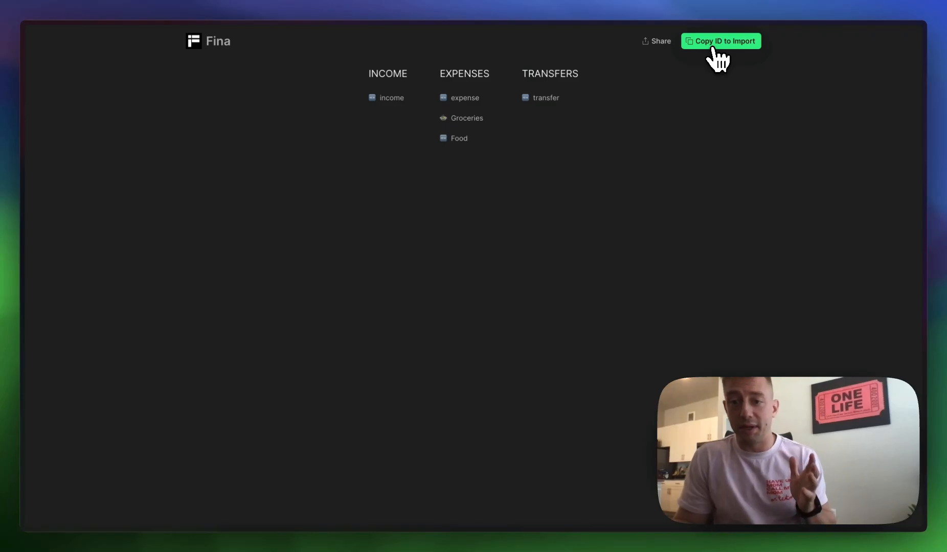
mouse_move(21, 182)
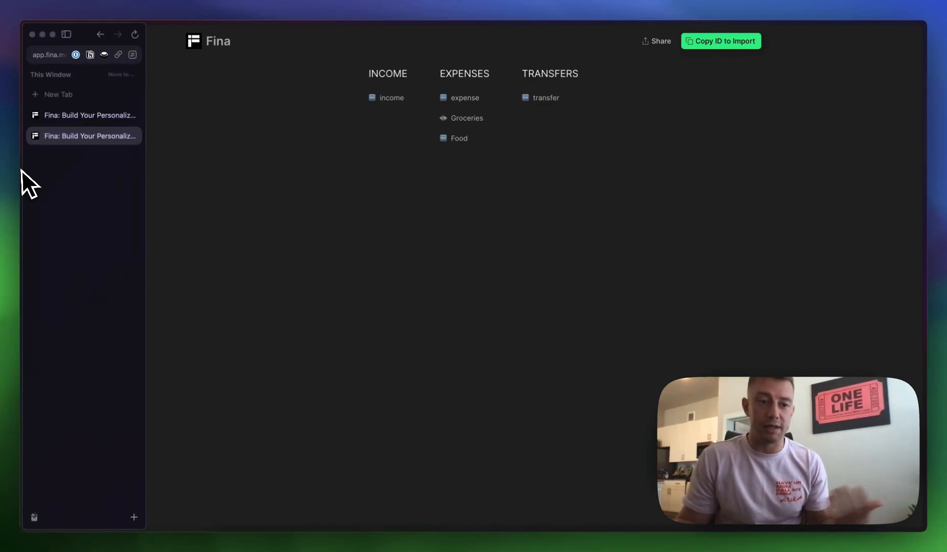
left_click(52, 115)
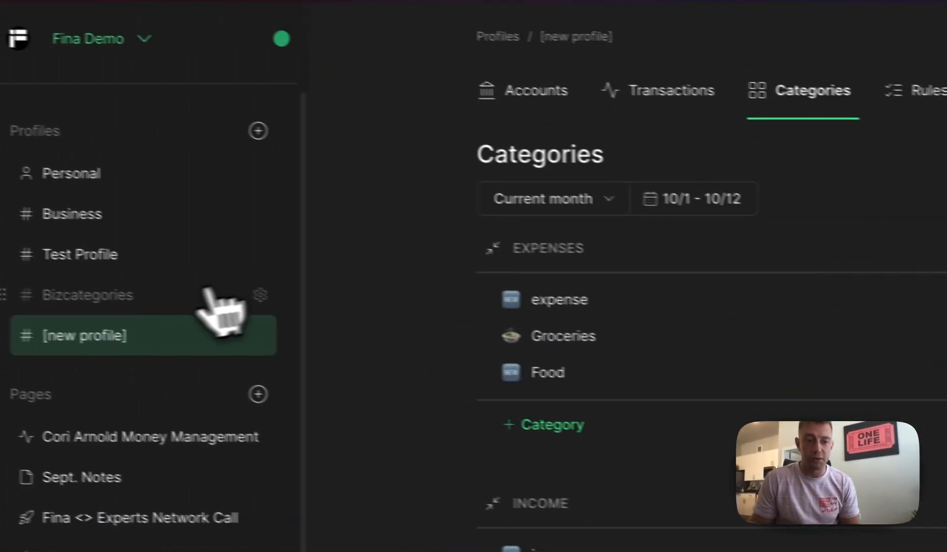
Show the categories of the Bizcategories profile and copy its shared ID from the category options
left_click(180, 317)
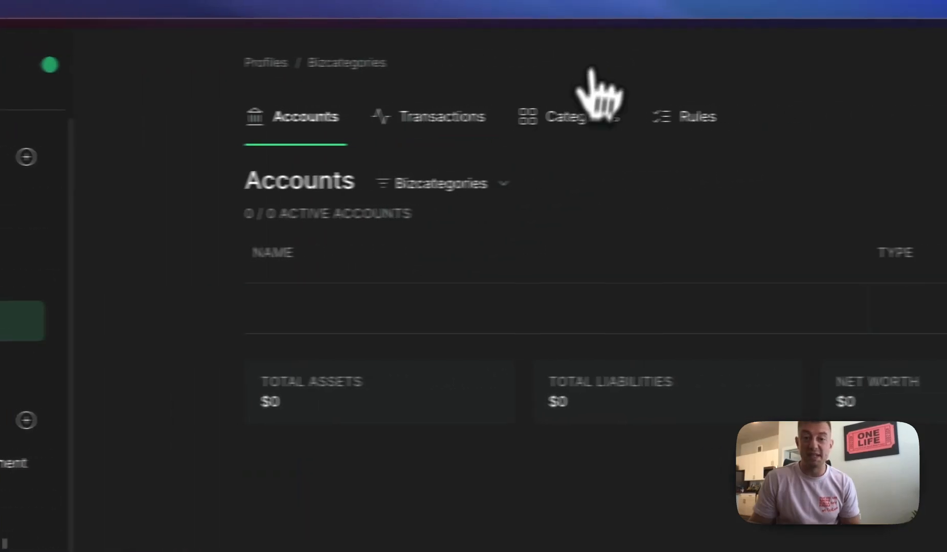
left_click(607, 117)
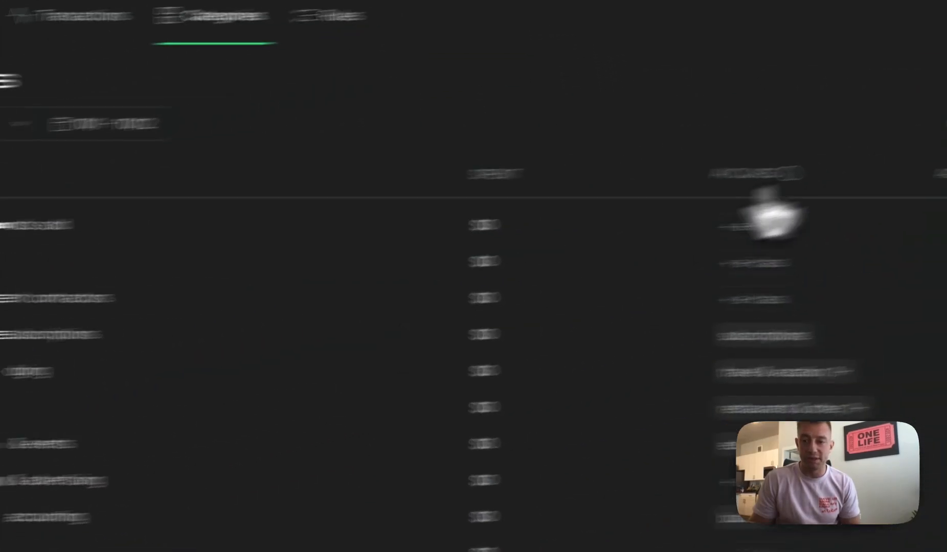
left_click(762, 123)
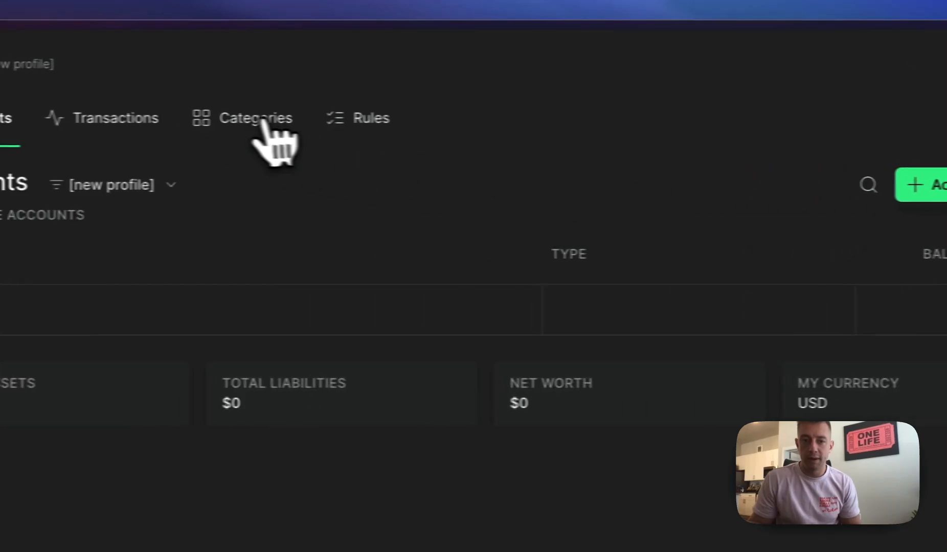
Import categories without rules into [new profile] from the copied external shared ID, snapshotting the current profile, and review the imported list
left_click(161, 96)
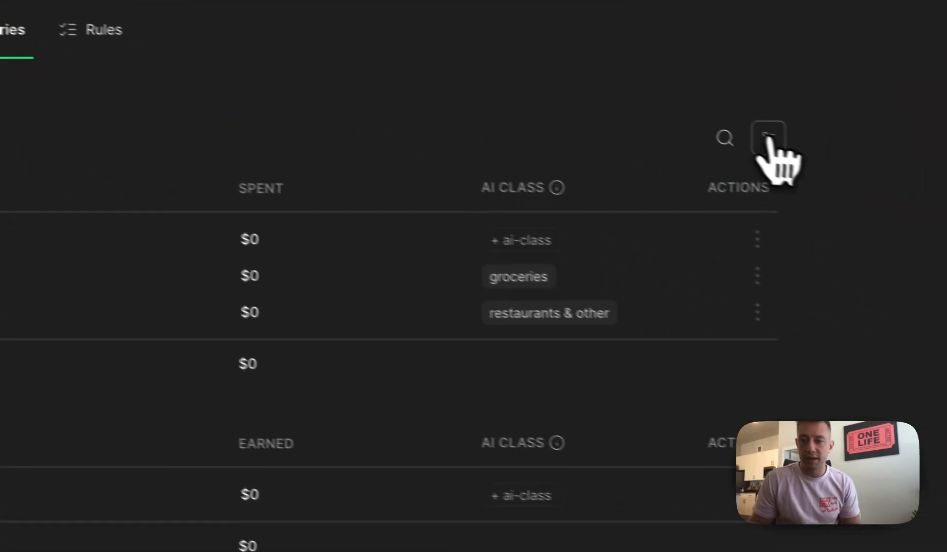
left_click(768, 137)
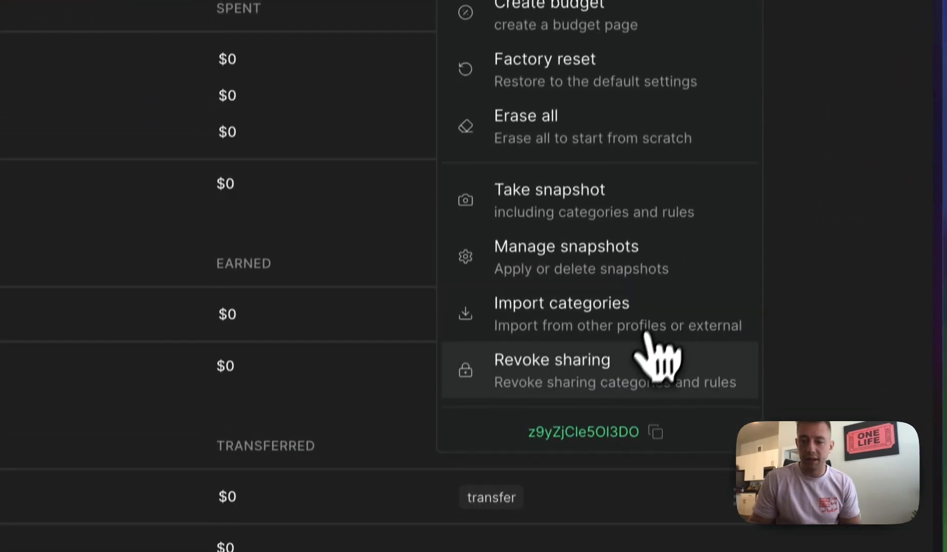
left_click(578, 286)
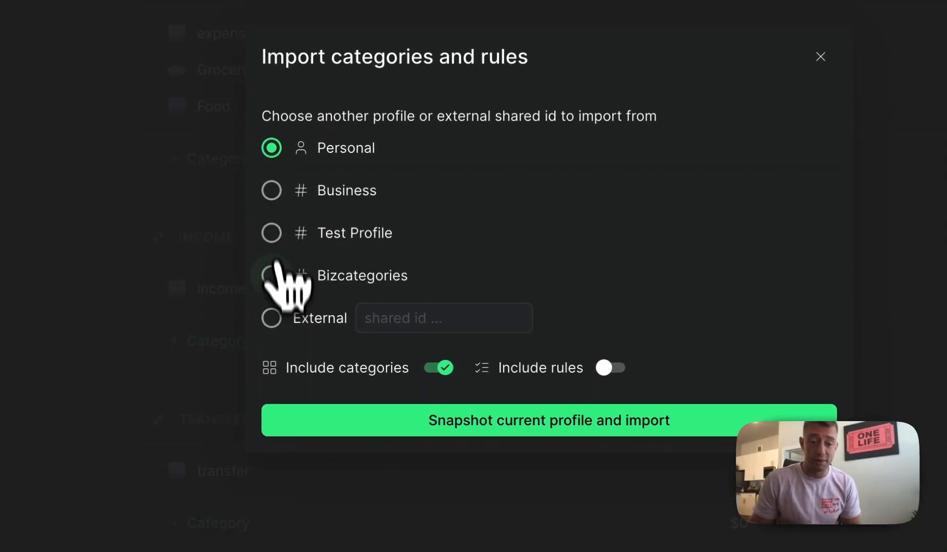
left_click(271, 319)
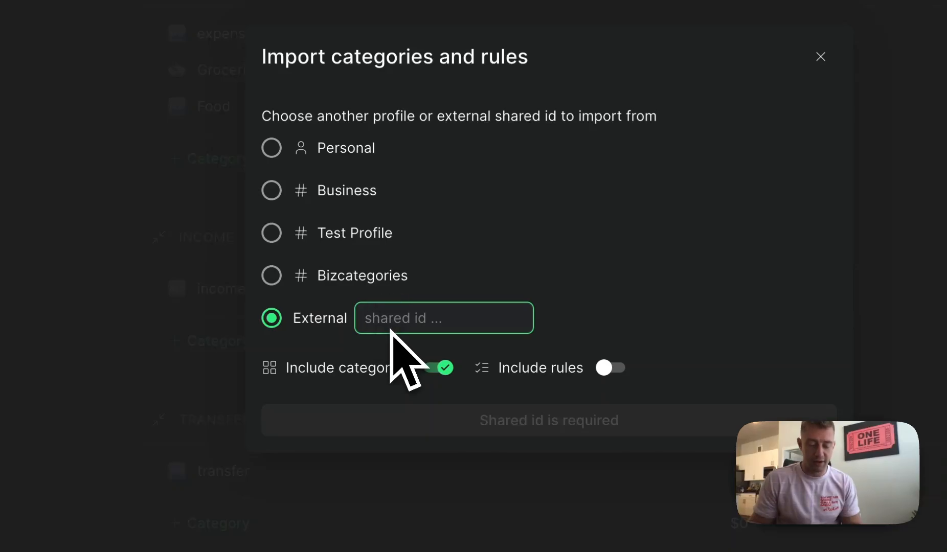
key("ctrl+v")
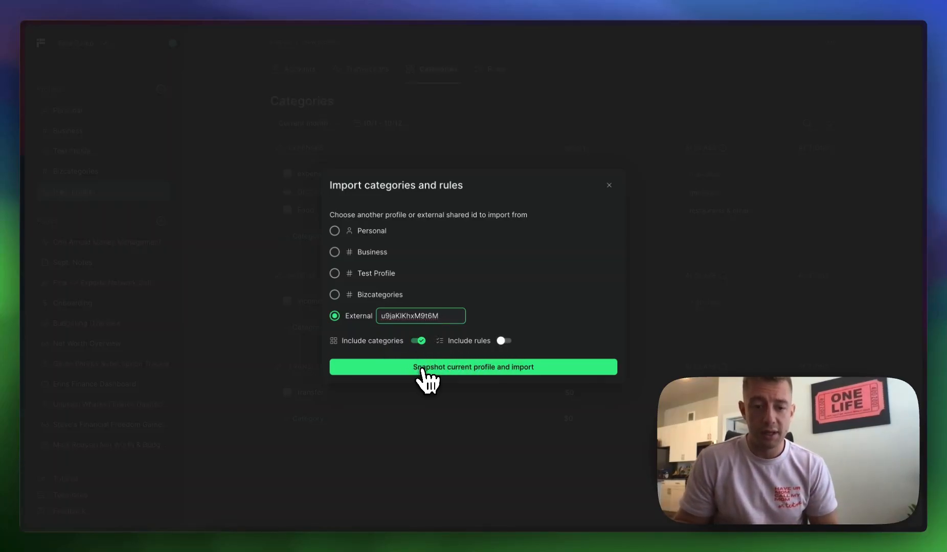
left_click(424, 367)
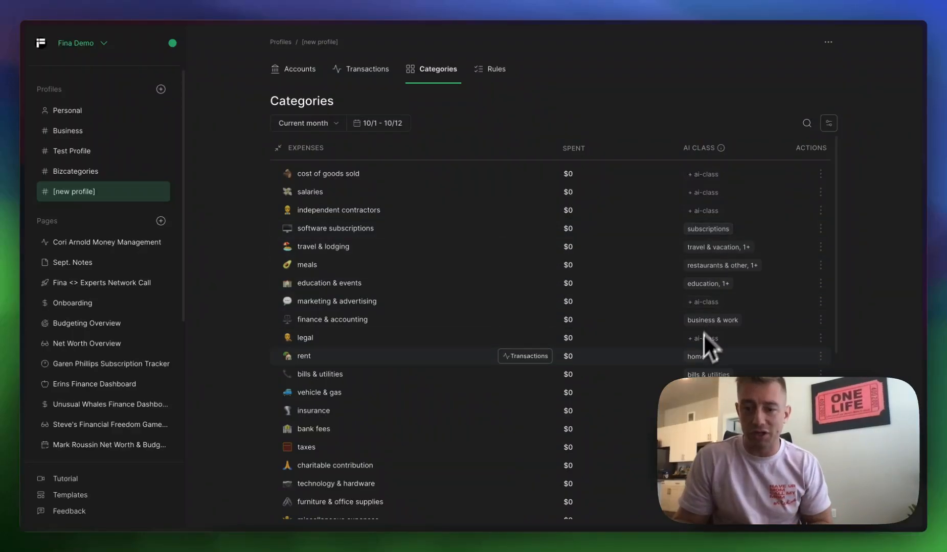
scroll(703, 333, "down", 5)
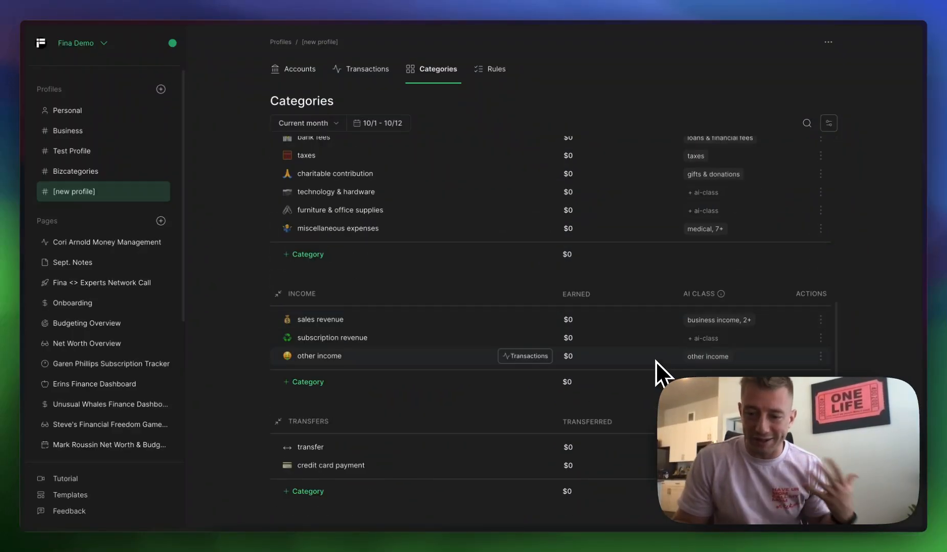
scroll(659, 362, "up", 6)
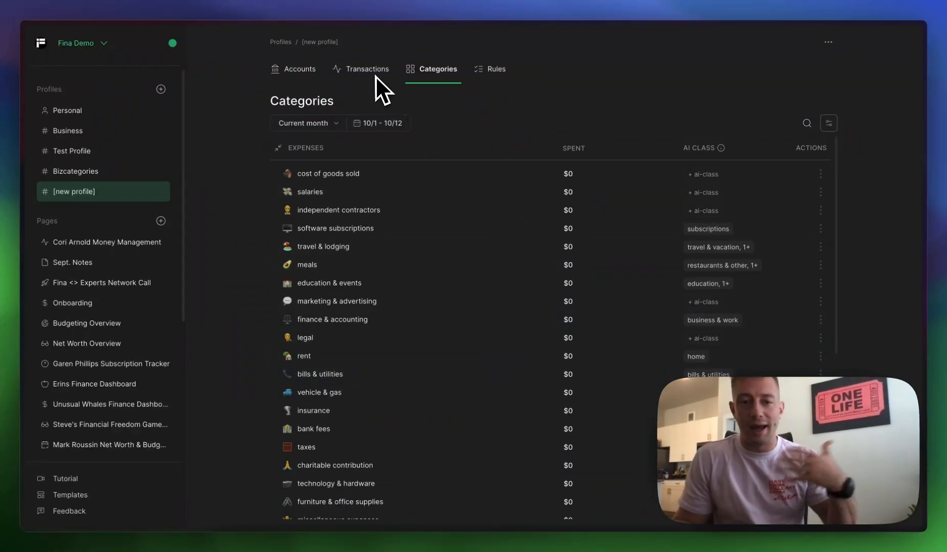